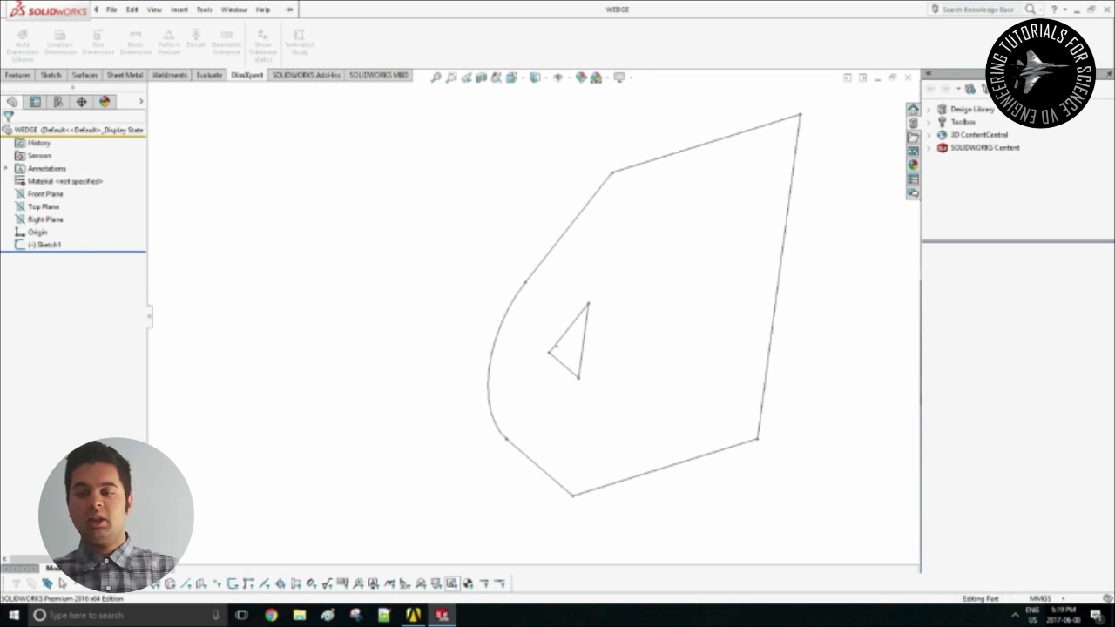
Orient the WEDGE sketch to the Front view
{"action": "key", "text": "space"}
{"action": "key", "text": "ctrl+4"}
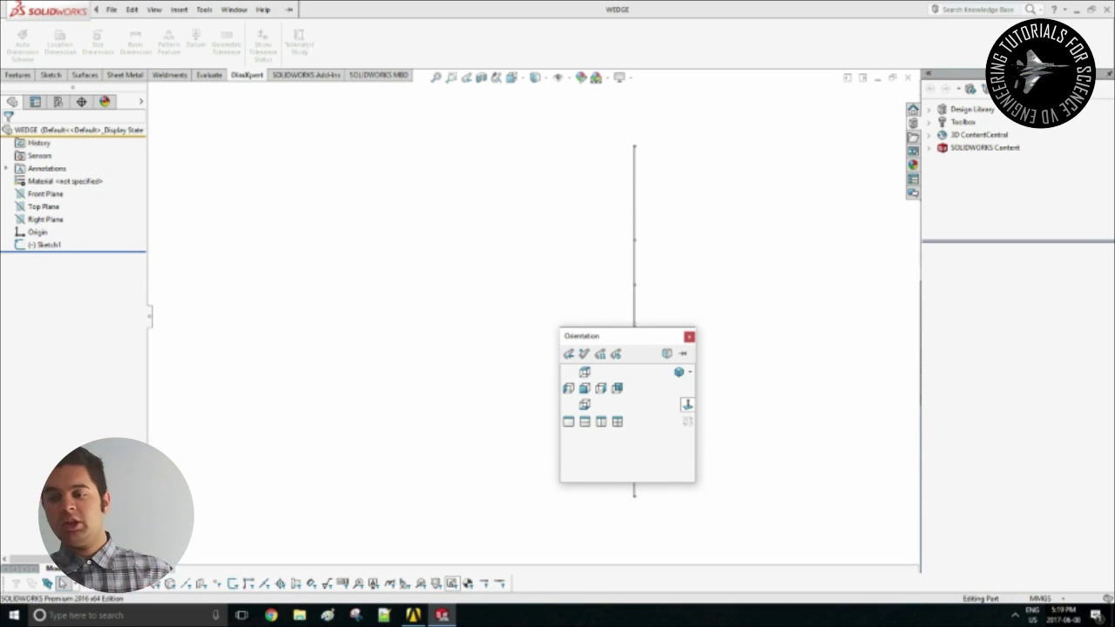
{"action": "left_click_drag", "start_coordinate": [582, 335], "coordinate": [630, 351]}
{"action": "left_click", "coordinate": [634, 403]}
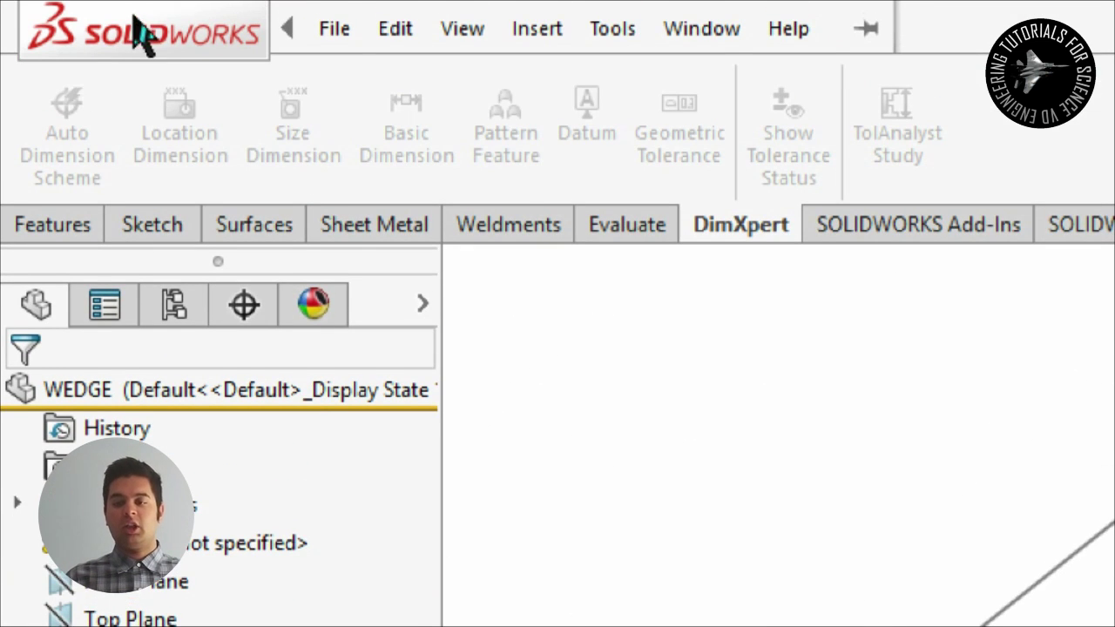
Create a planar surface bounded by Sketch1 and save the WEDGE part
{"action": "left_click", "coordinate": [615, 28]}
{"action": "mouse_move", "coordinate": [537, 29]}
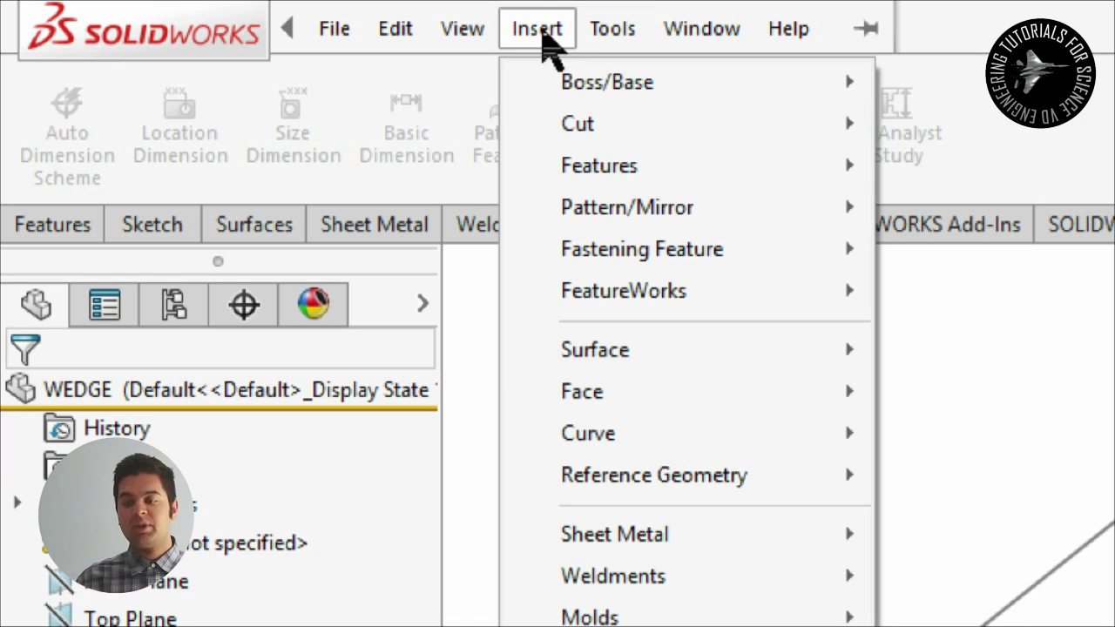
{"action": "mouse_move", "coordinate": [683, 352]}
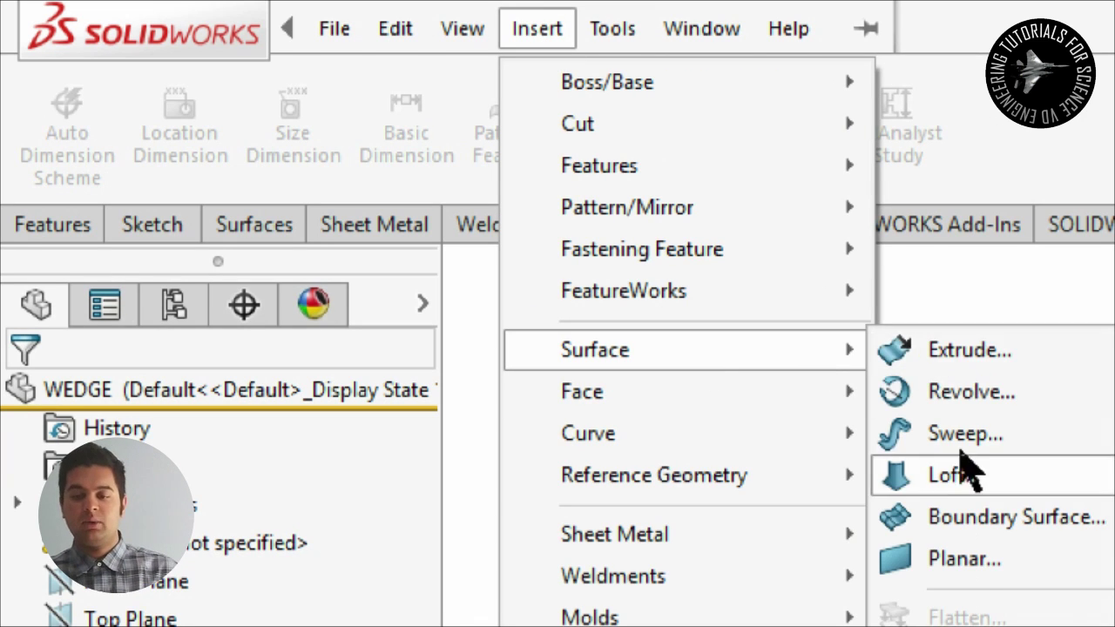
{"action": "left_click", "coordinate": [958, 556]}
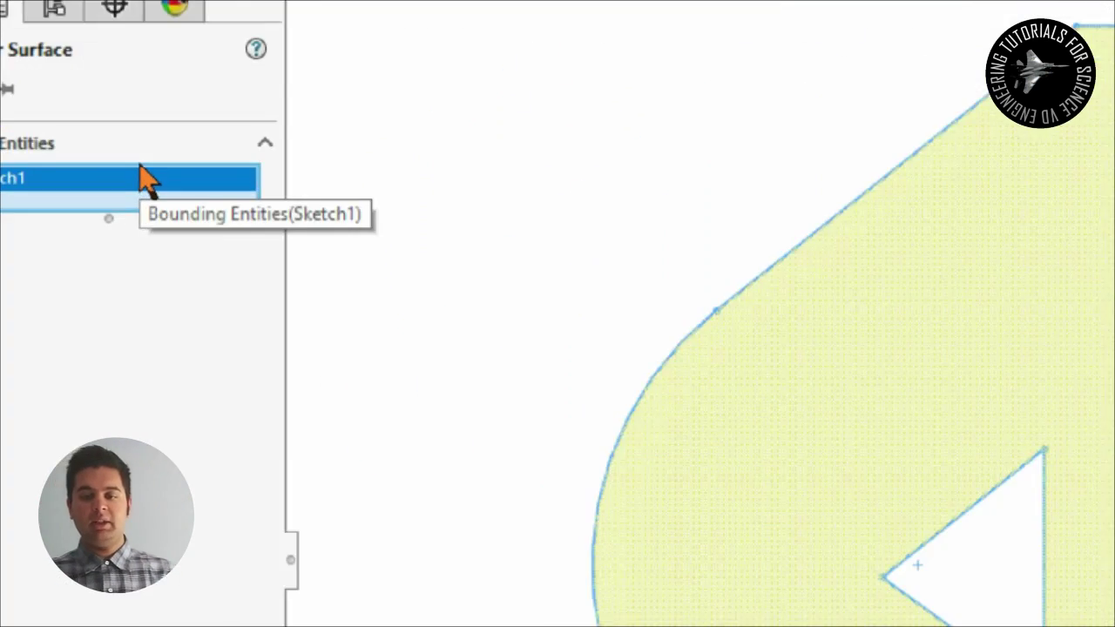
{"action": "left_click", "coordinate": [23, 79]}
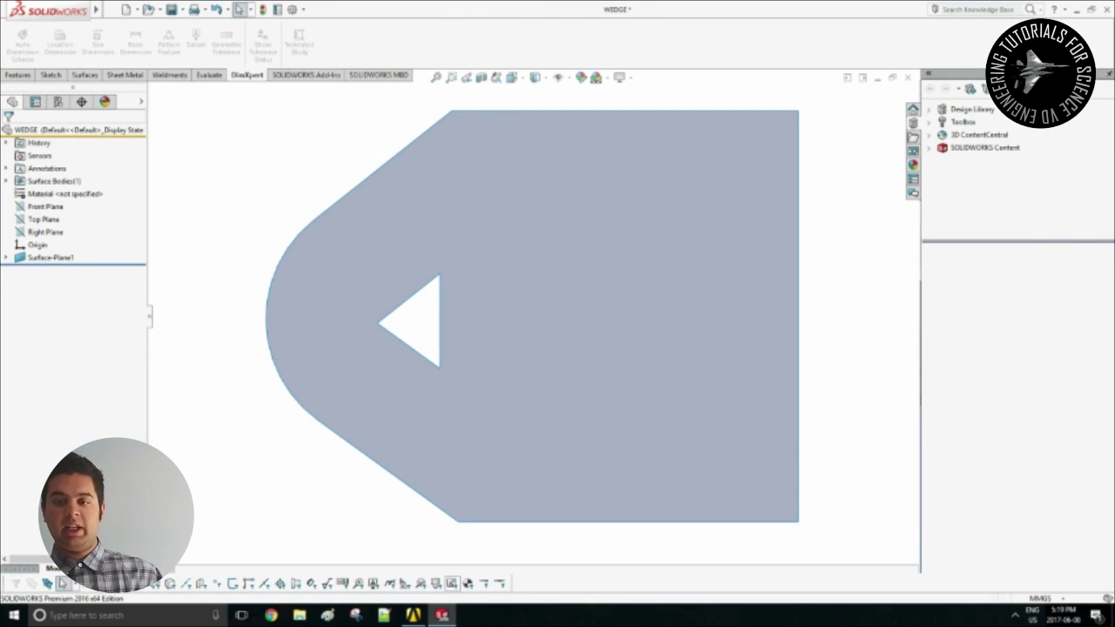
{"action": "key", "text": "ctrl+s"}
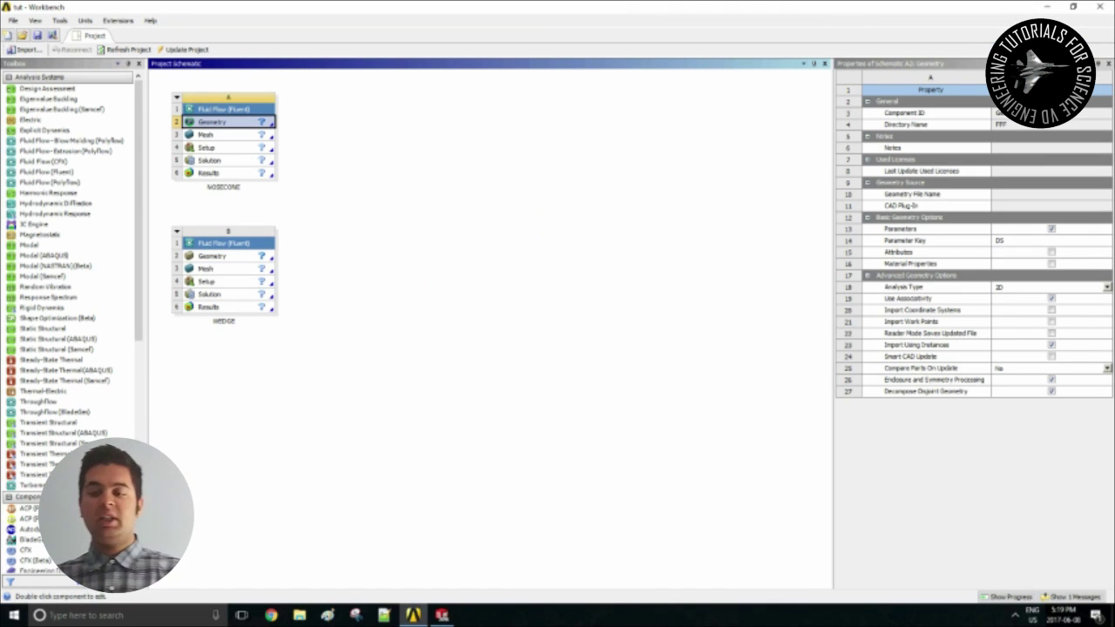
Import NOSECONE from the YT VID (TEMP) folder as system A's geometry
{"action": "right_click", "coordinate": [236, 122]}
{"action": "mouse_move", "coordinate": [288, 157]}
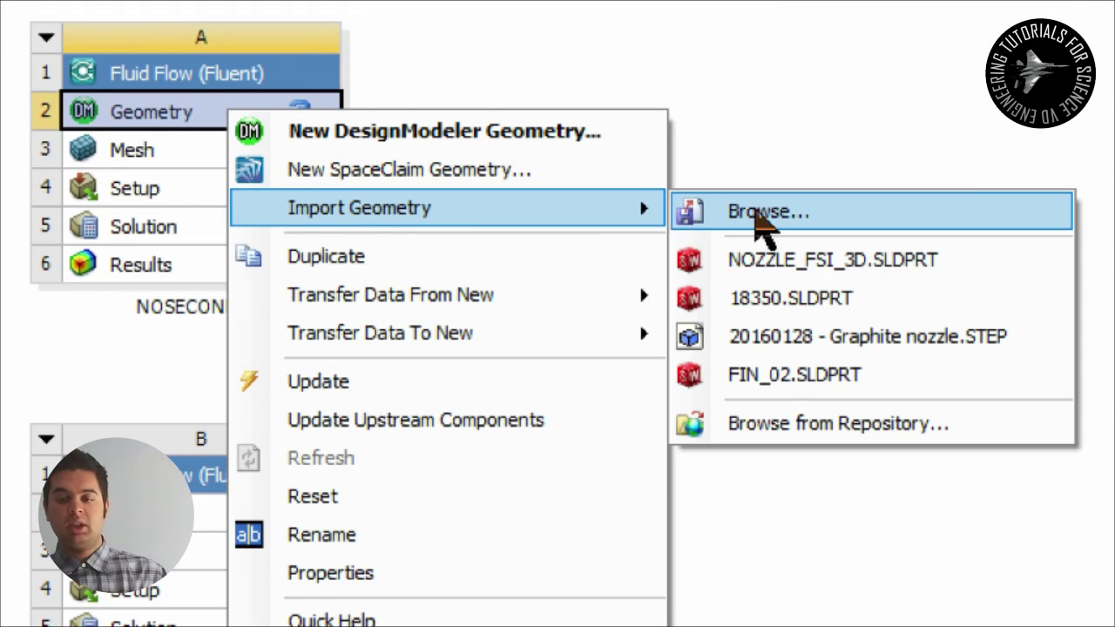
{"action": "left_click", "coordinate": [757, 212]}
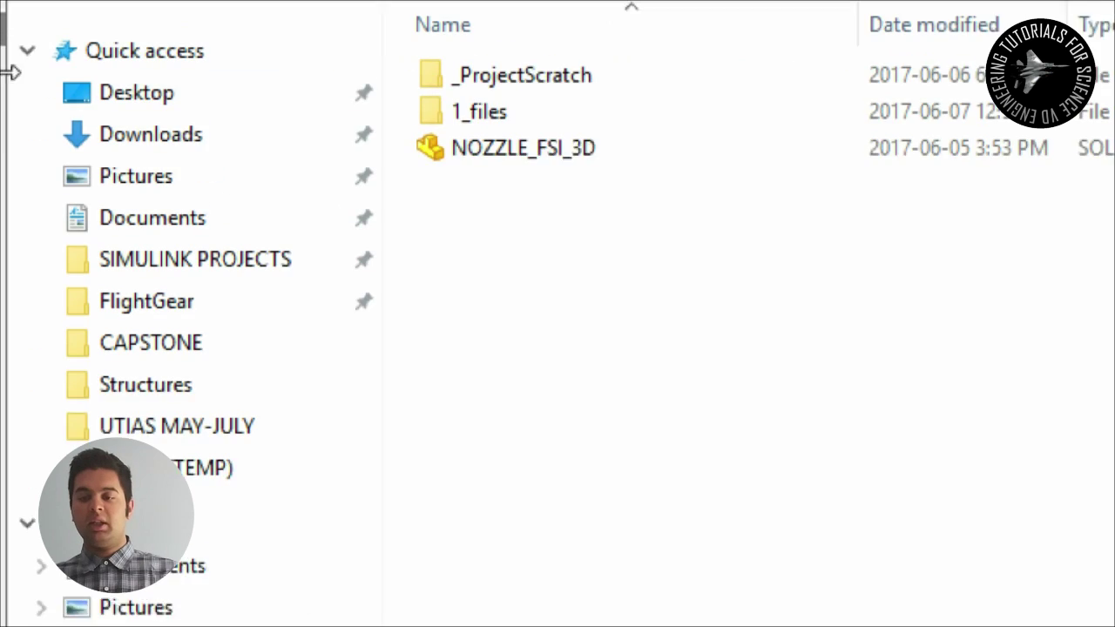
{"action": "left_click", "coordinate": [174, 94]}
{"action": "double_click", "coordinate": [652, 149]}
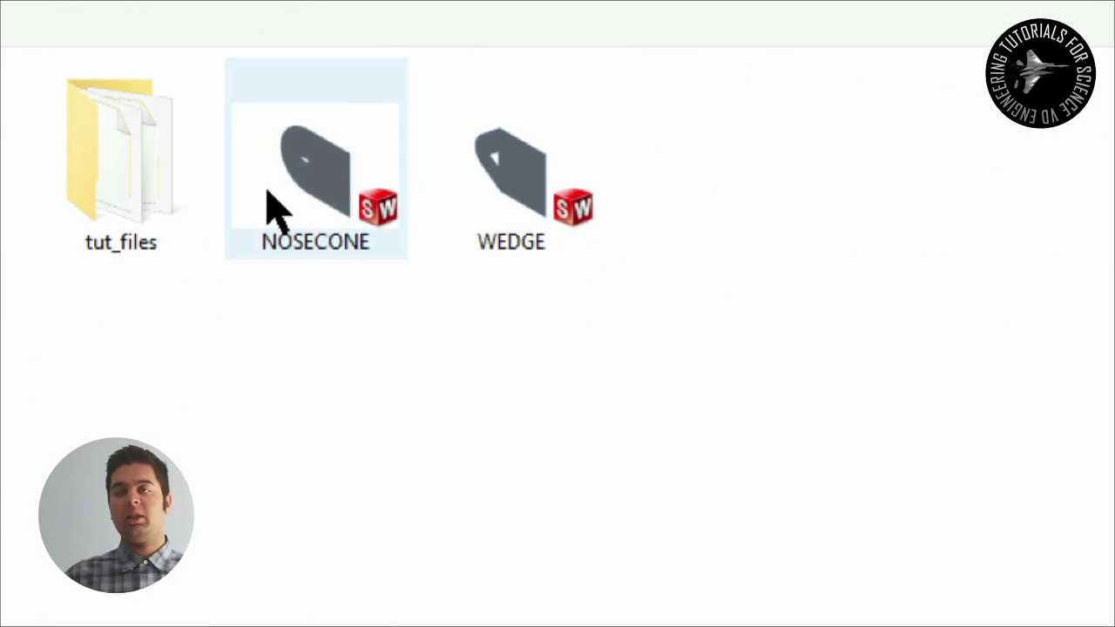
{"action": "double_click", "coordinate": [341, 204]}
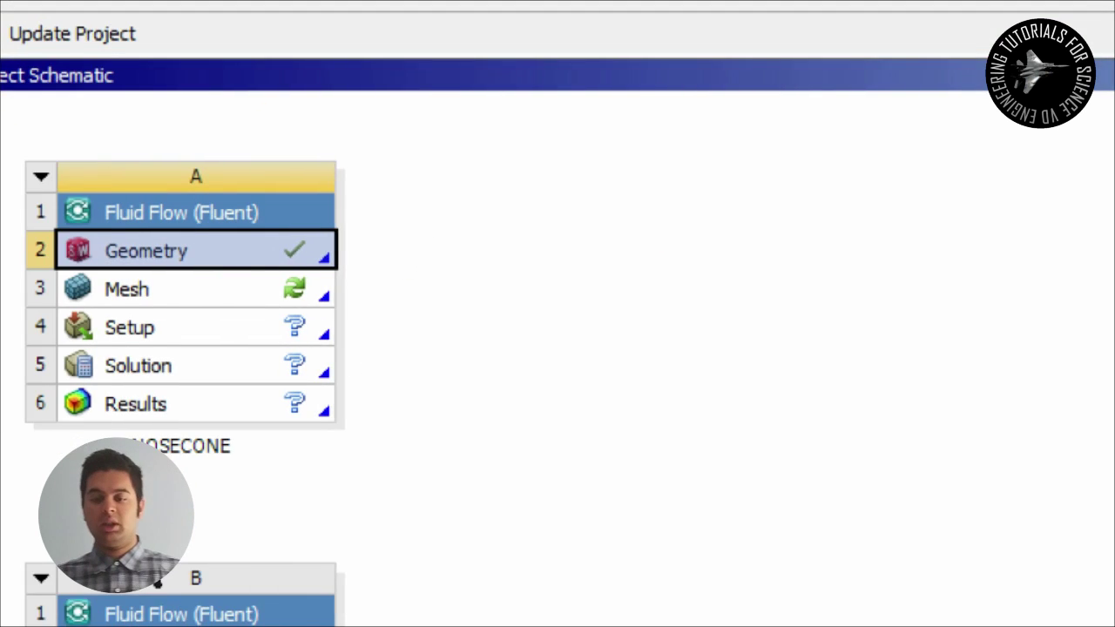
Import WEDGE as system B's geometry
{"action": "left_click", "coordinate": [208, 617]}
{"action": "left_click", "coordinate": [198, 626]}
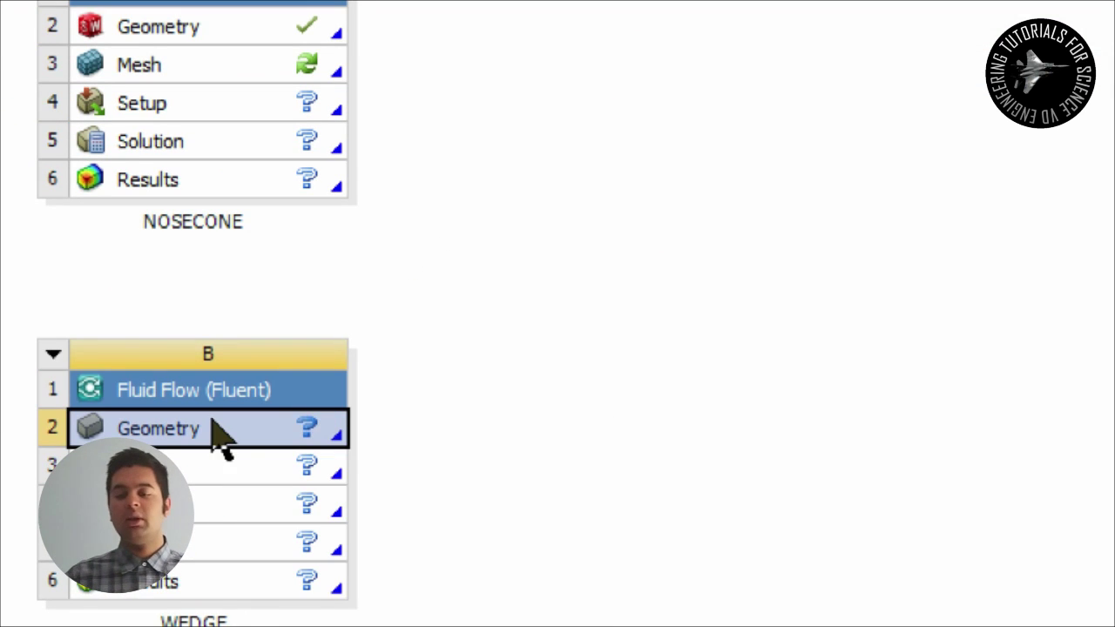
{"action": "right_click", "coordinate": [211, 420]}
{"action": "mouse_move", "coordinate": [406, 523]}
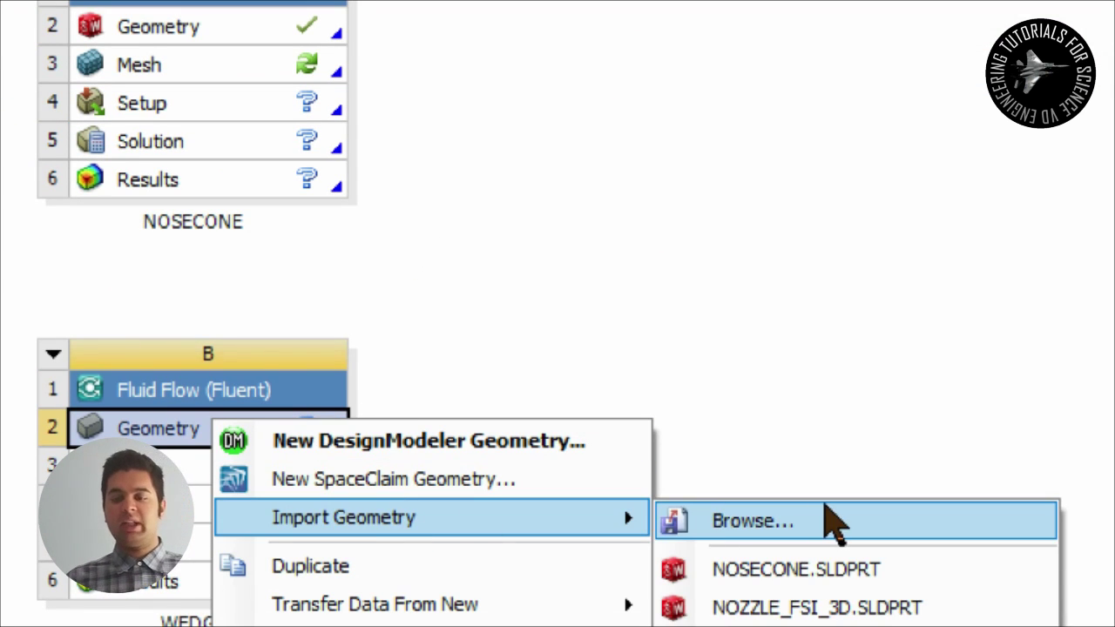
{"action": "left_click", "coordinate": [751, 521]}
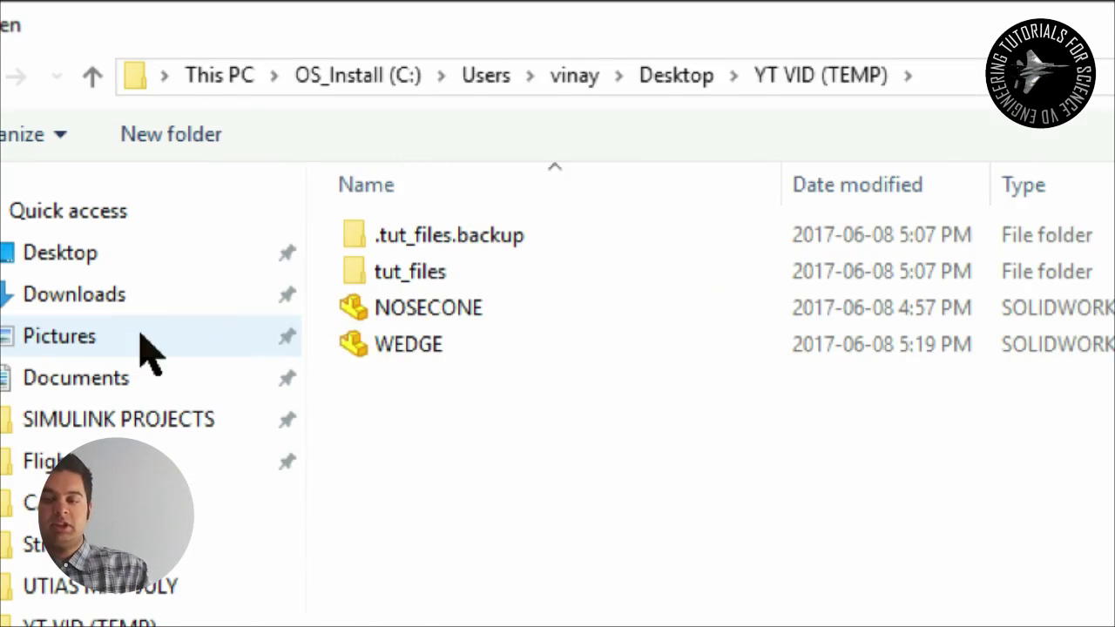
{"action": "left_click", "coordinate": [408, 344]}
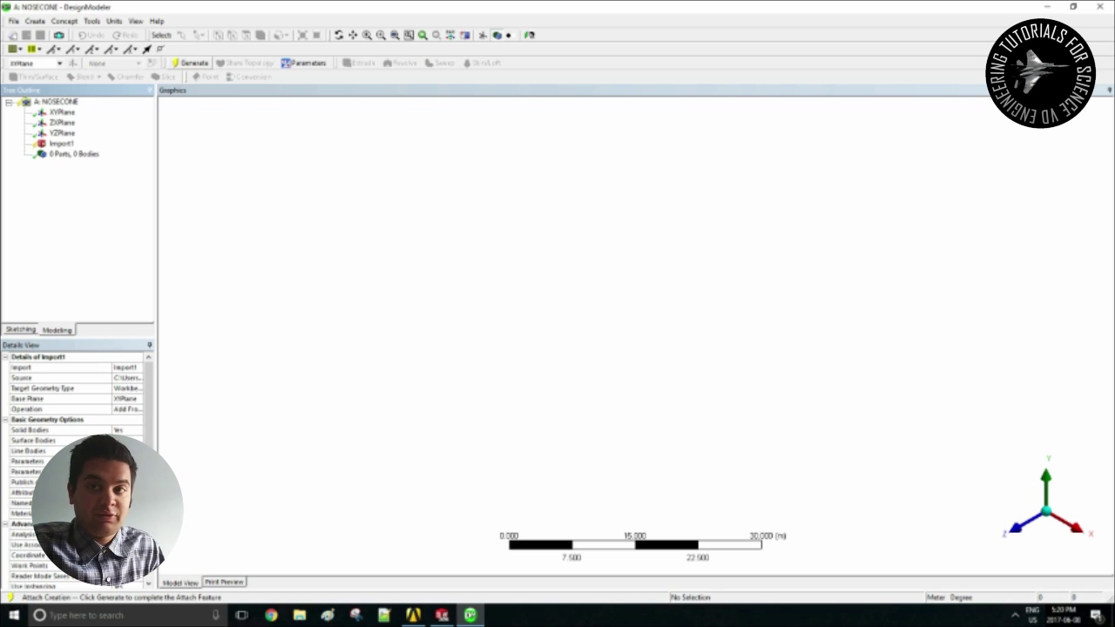
Generate NOSECONE's Import1, widen the Details View, and view the body in the XY plane
{"action": "left_click", "coordinate": [181, 64]}
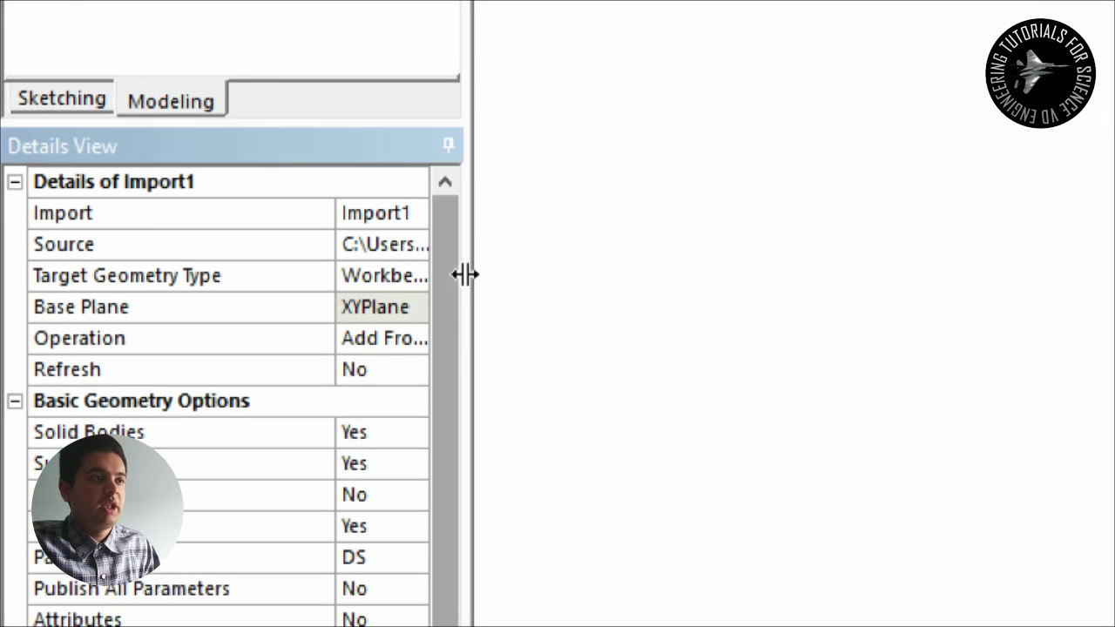
{"action": "left_click_drag", "start_coordinate": [465, 274], "coordinate": [842, 278]}
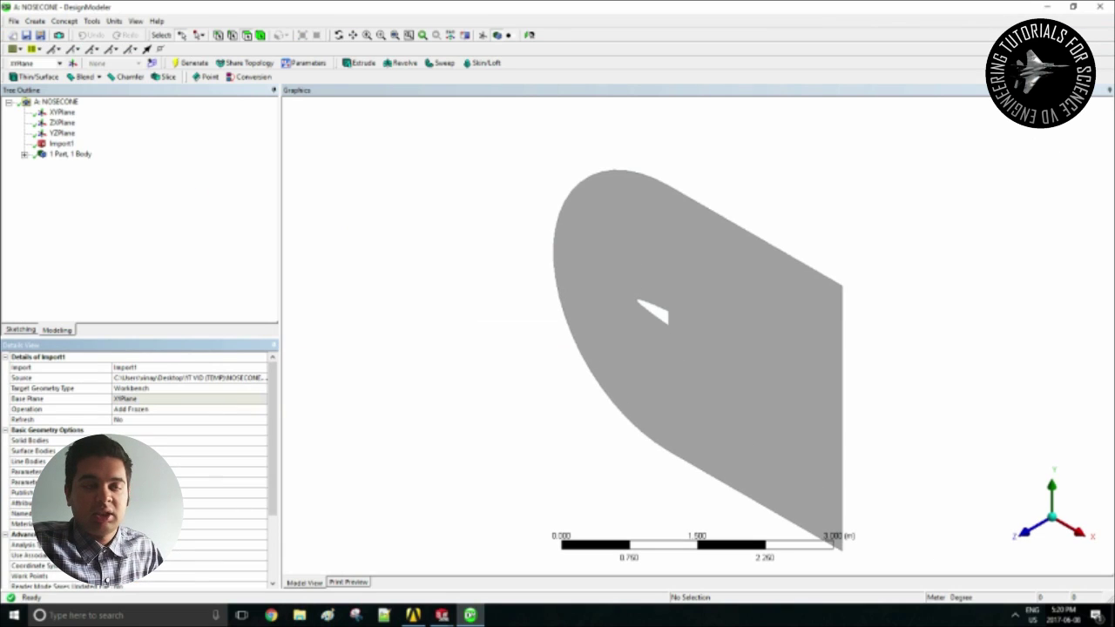
{"action": "left_click", "coordinate": [1024, 532]}
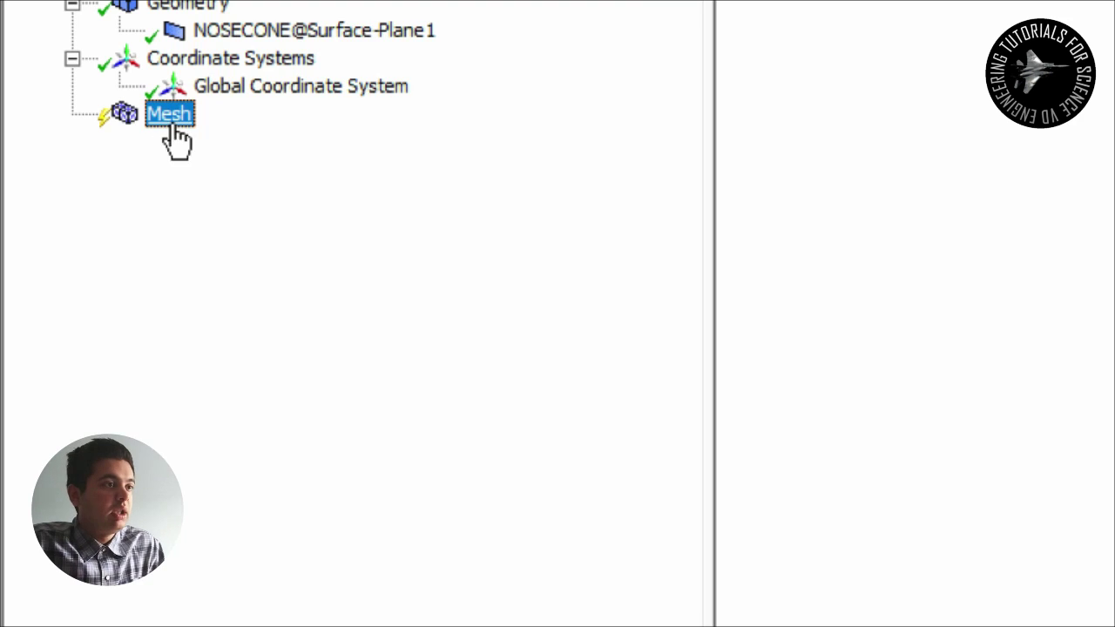
Generate the initial mesh on NOSECONE's surface body
{"action": "right_click", "coordinate": [170, 122]}
{"action": "left_click", "coordinate": [266, 244]}
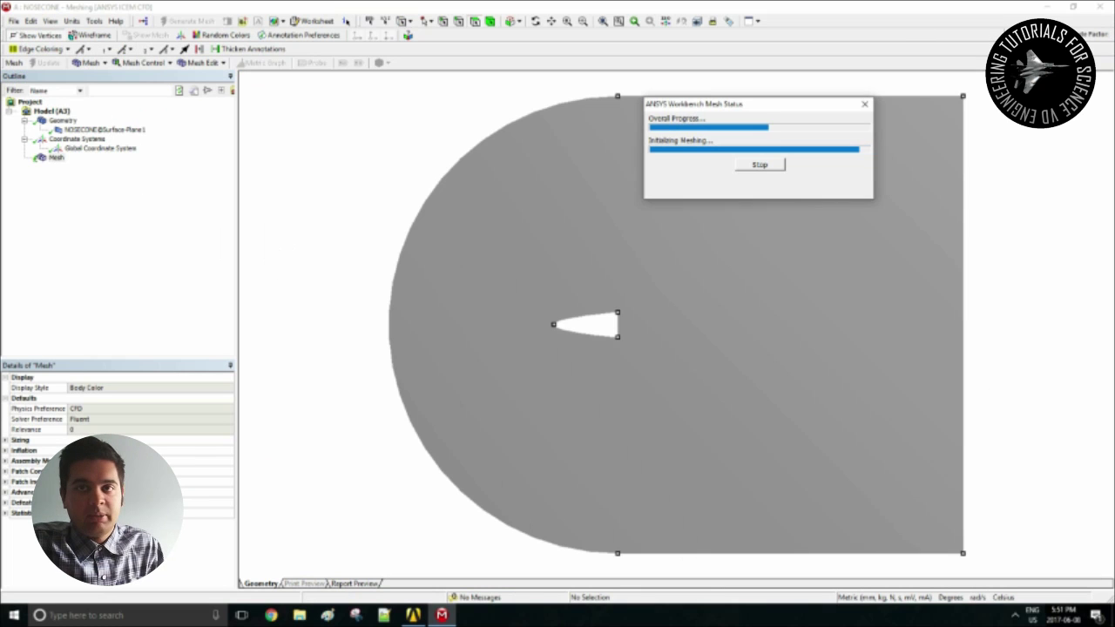
{"action": "left_click", "coordinate": [385, 231]}
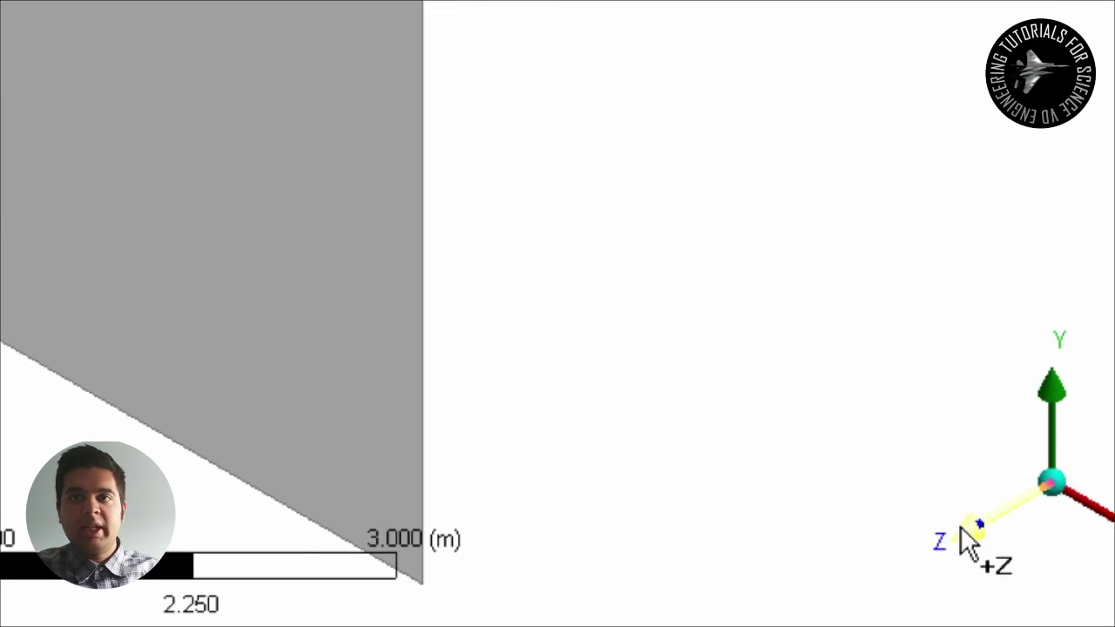
Start Sketch1 on the XYPlane in a front view with the Line tool active
{"action": "left_click", "coordinate": [1023, 534]}
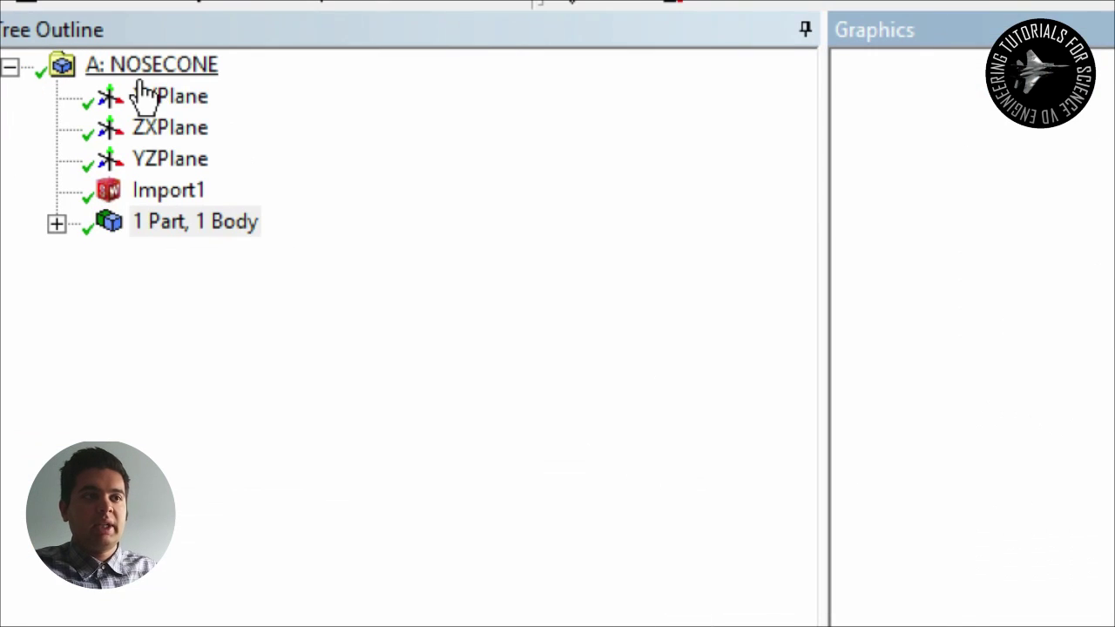
{"action": "left_click", "coordinate": [173, 99]}
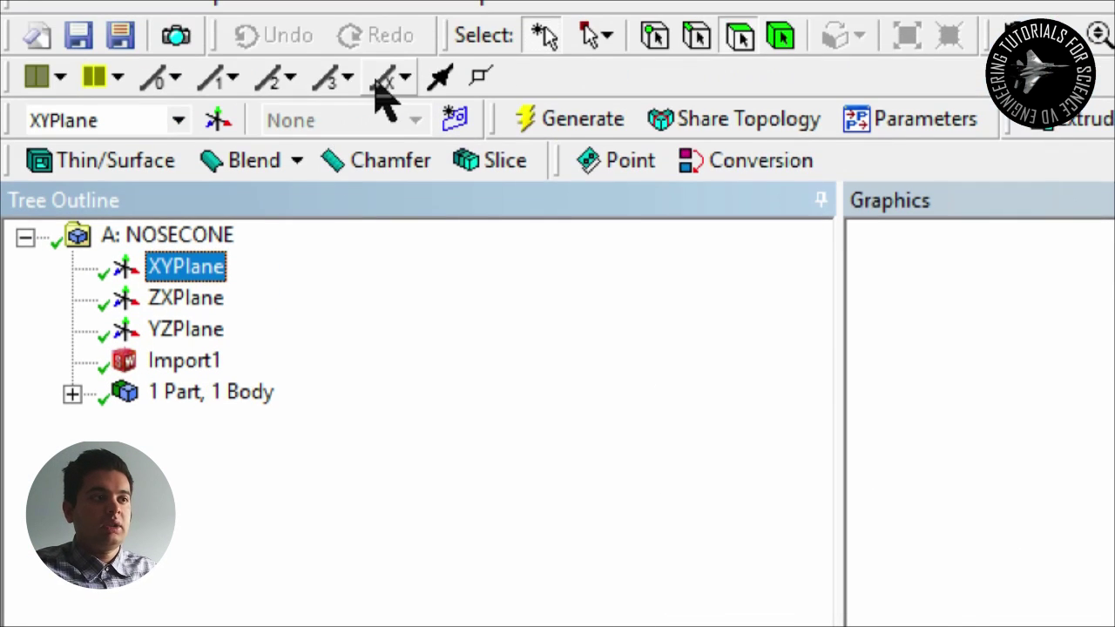
{"action": "left_click", "coordinate": [454, 121]}
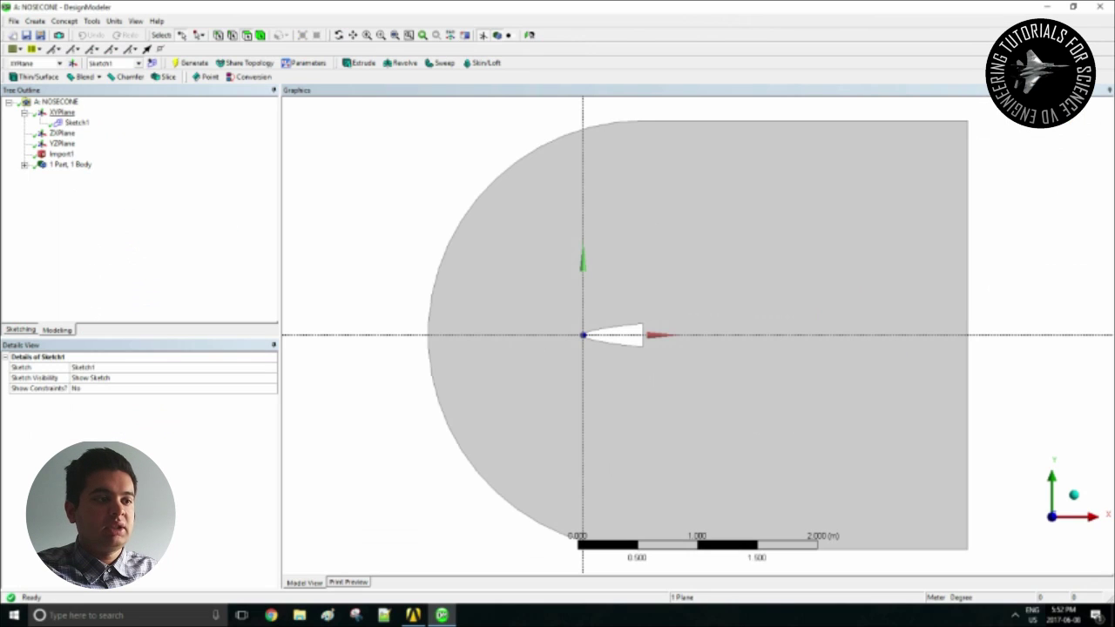
{"action": "left_click", "coordinate": [77, 123]}
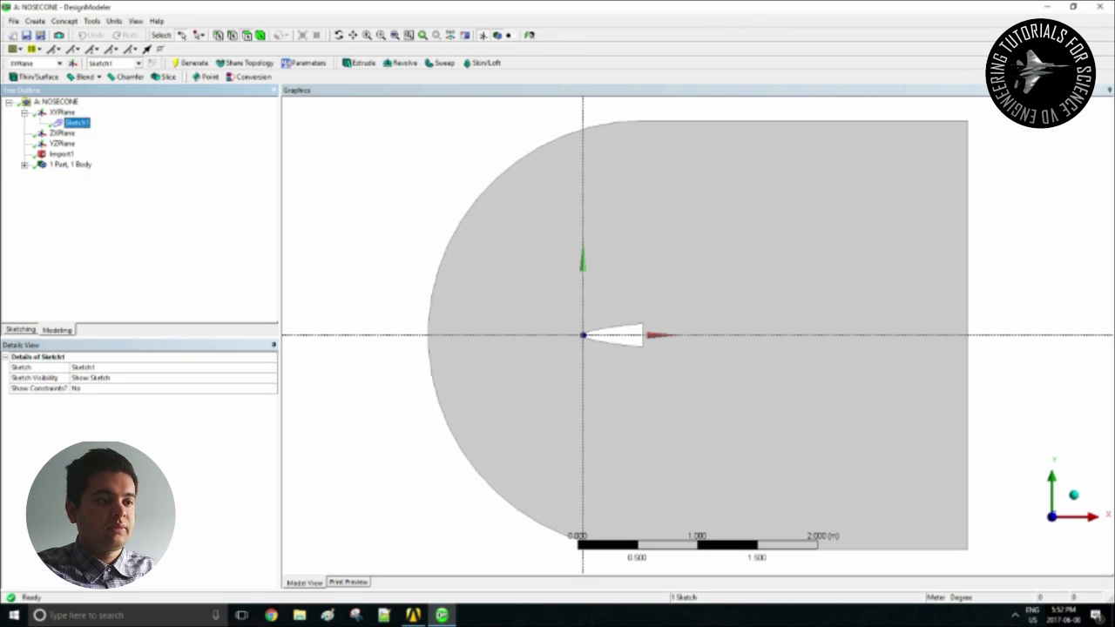
{"action": "left_click", "coordinate": [21, 329]}
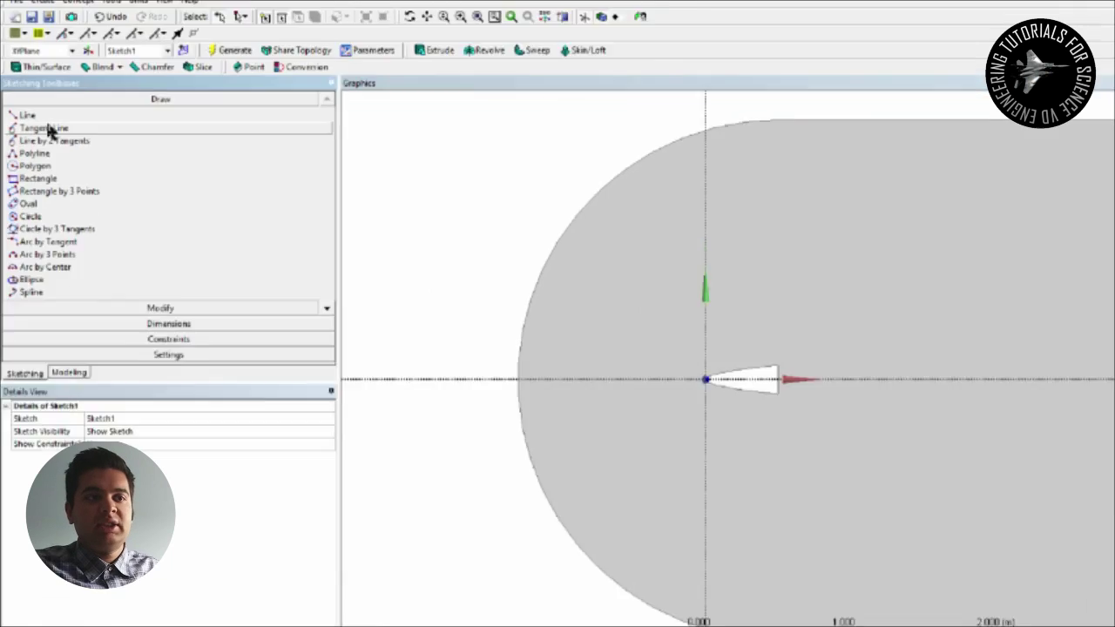
{"action": "left_click", "coordinate": [45, 116]}
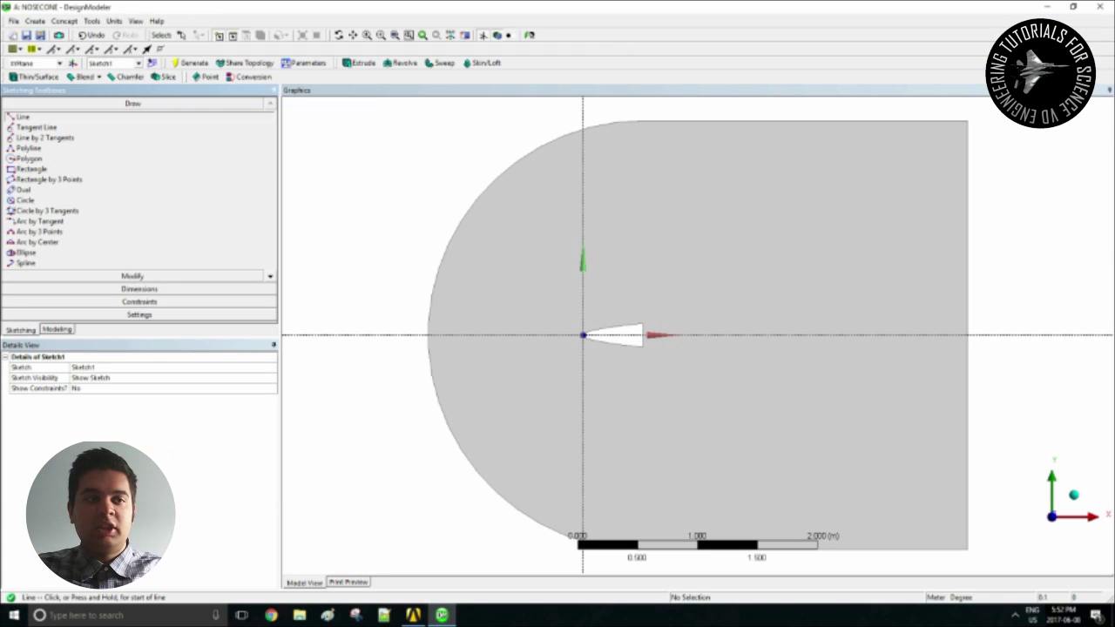
Draw axis lines on both sides of the nosecone and vertical lines from its base corners
{"action": "left_click", "coordinate": [583, 334]}
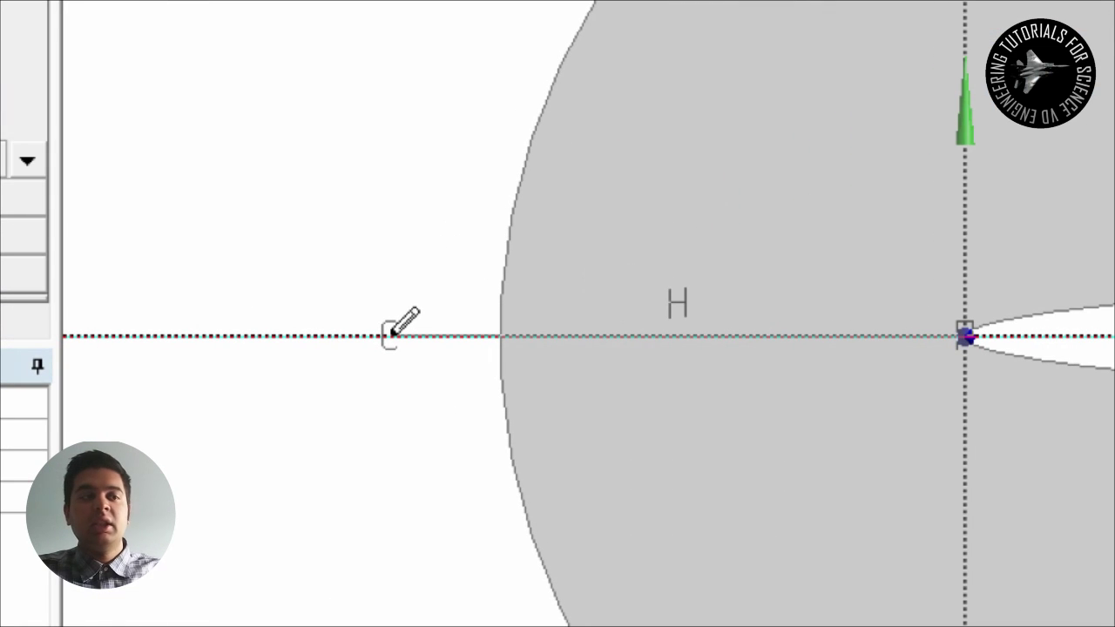
{"action": "left_click", "coordinate": [391, 335]}
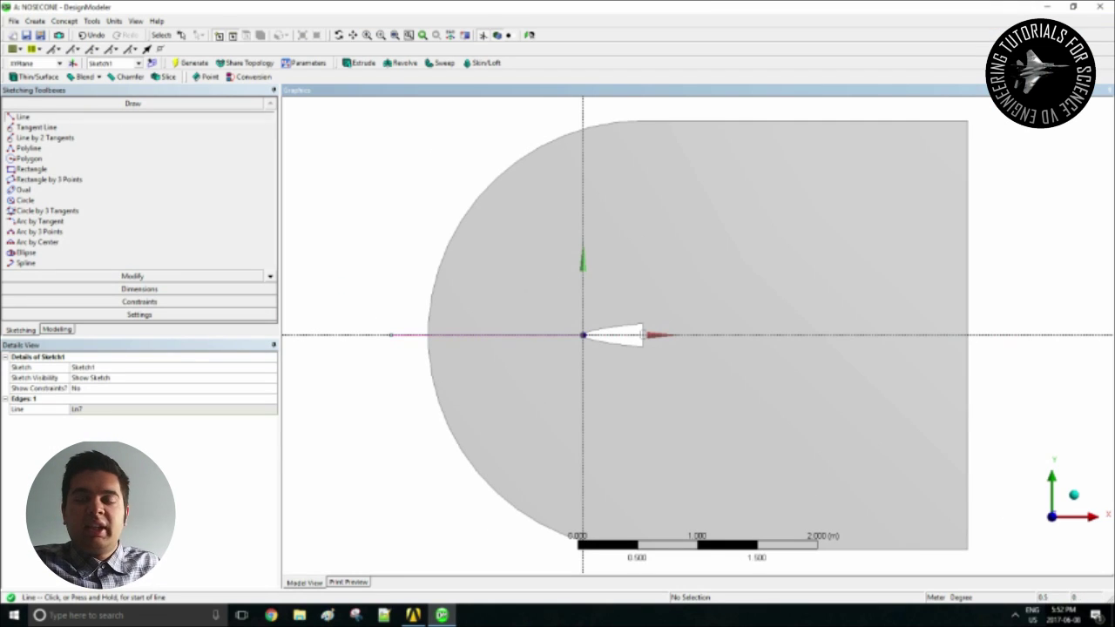
{"action": "left_click", "coordinate": [642, 335]}
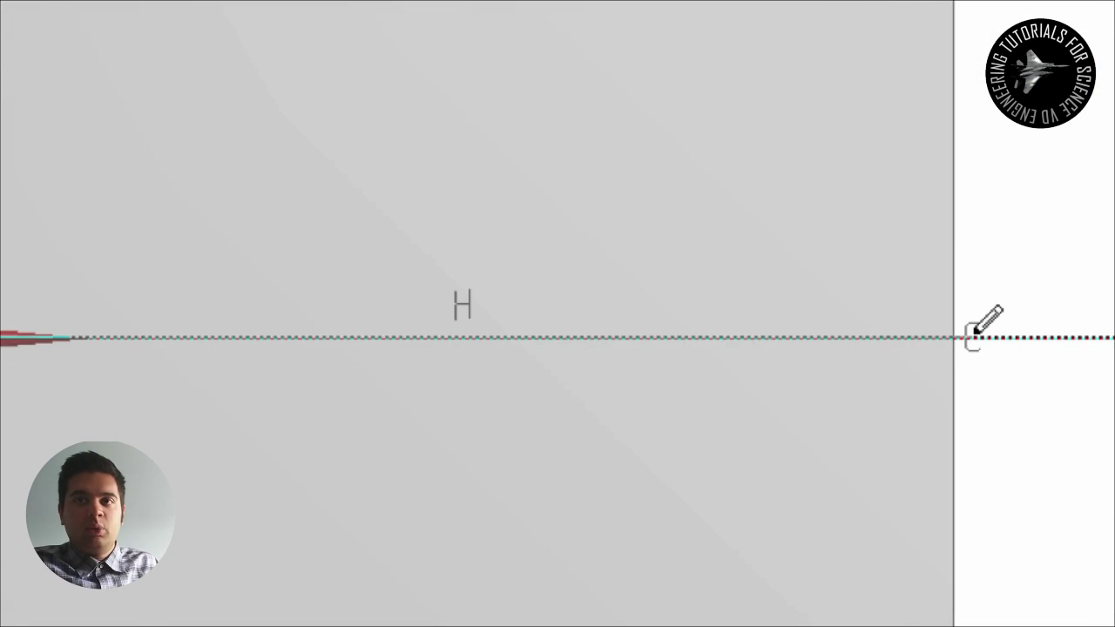
{"action": "left_click", "coordinate": [975, 336]}
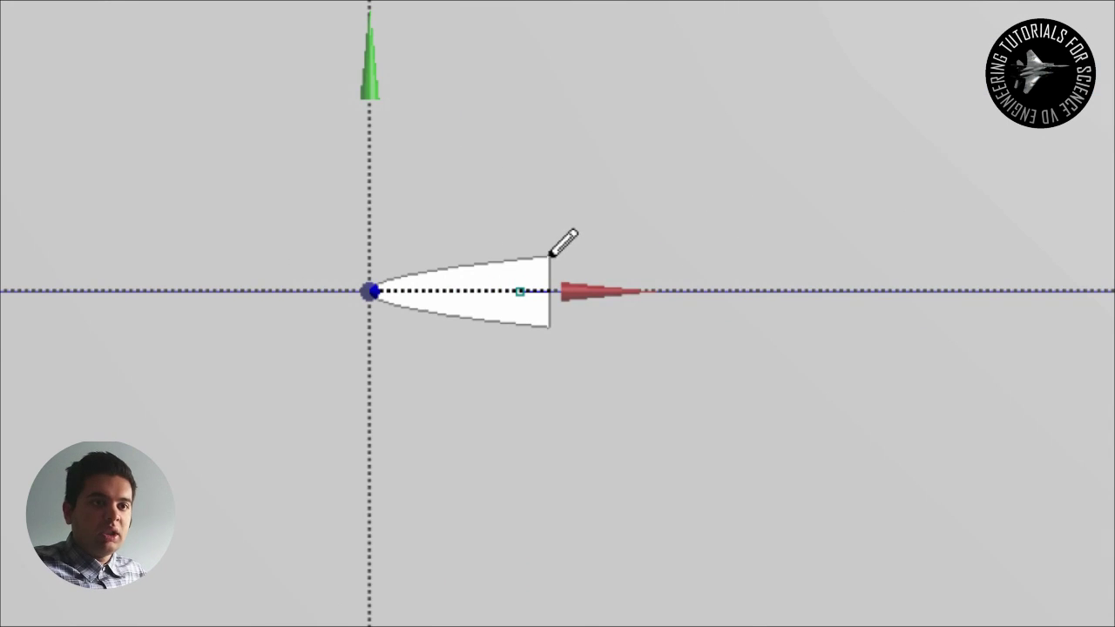
{"action": "left_click", "coordinate": [551, 255]}
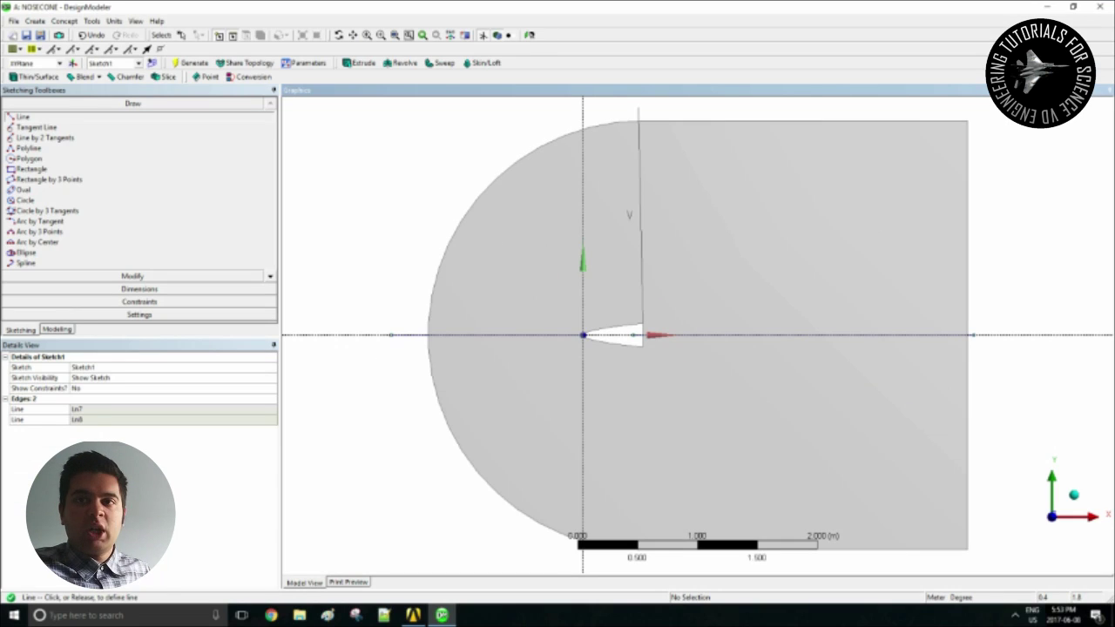
{"action": "left_click", "coordinate": [640, 108]}
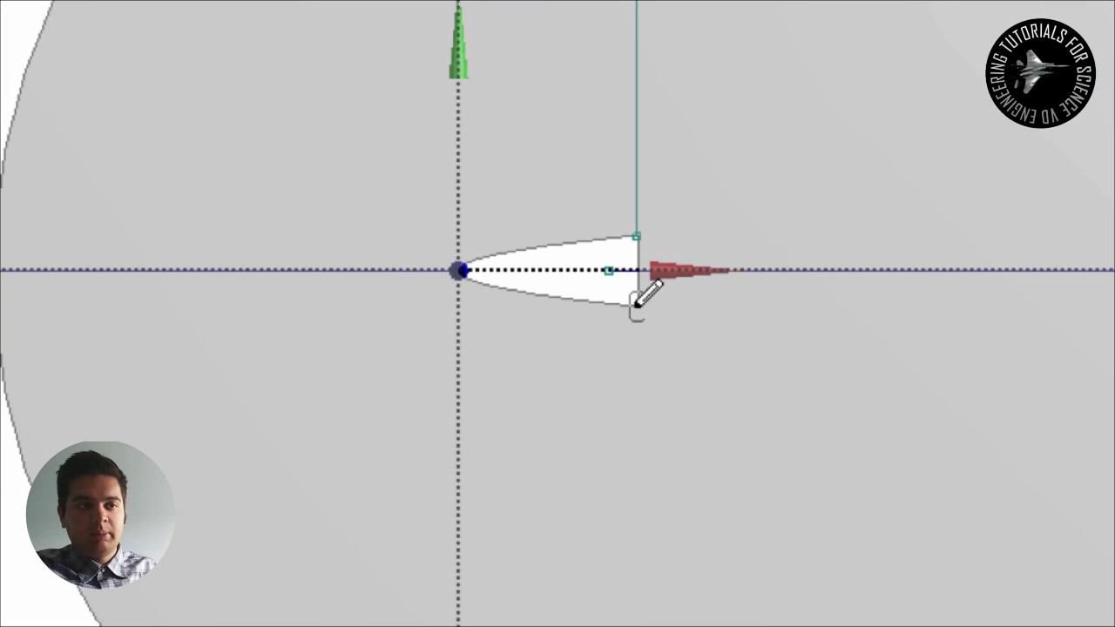
{"action": "left_click", "coordinate": [642, 345]}
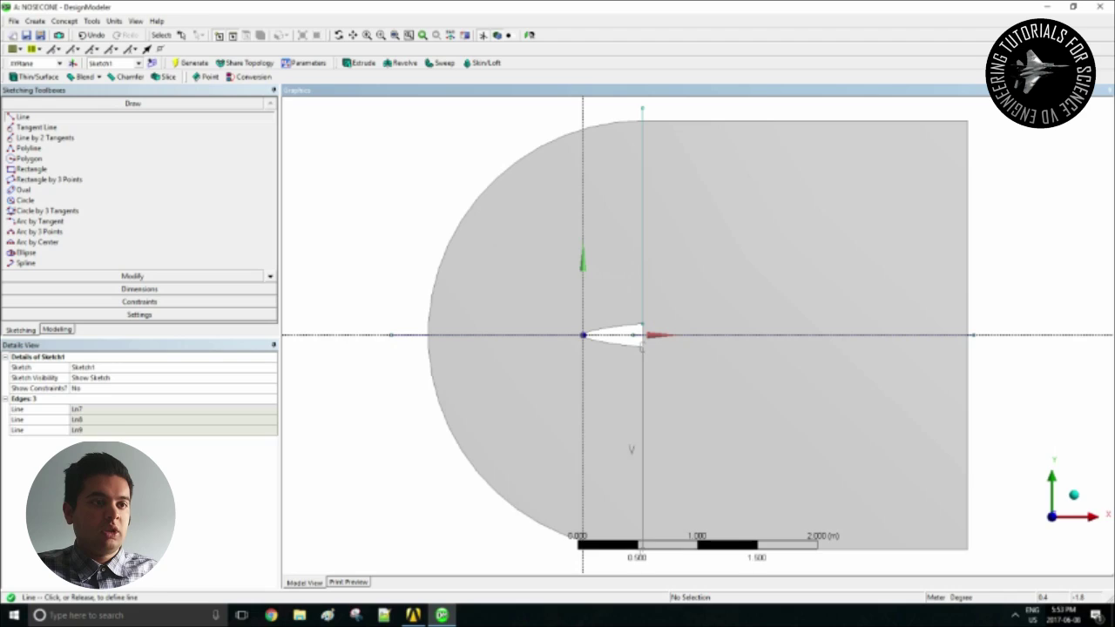
{"action": "left_click", "coordinate": [642, 539]}
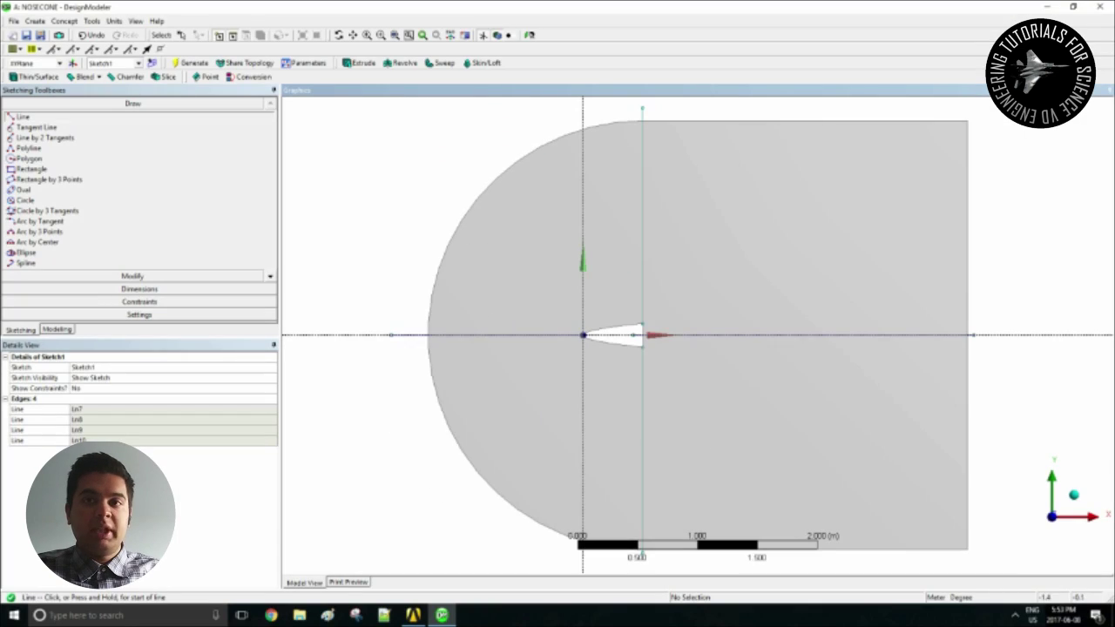
{"action": "left_click", "coordinate": [56, 329]}
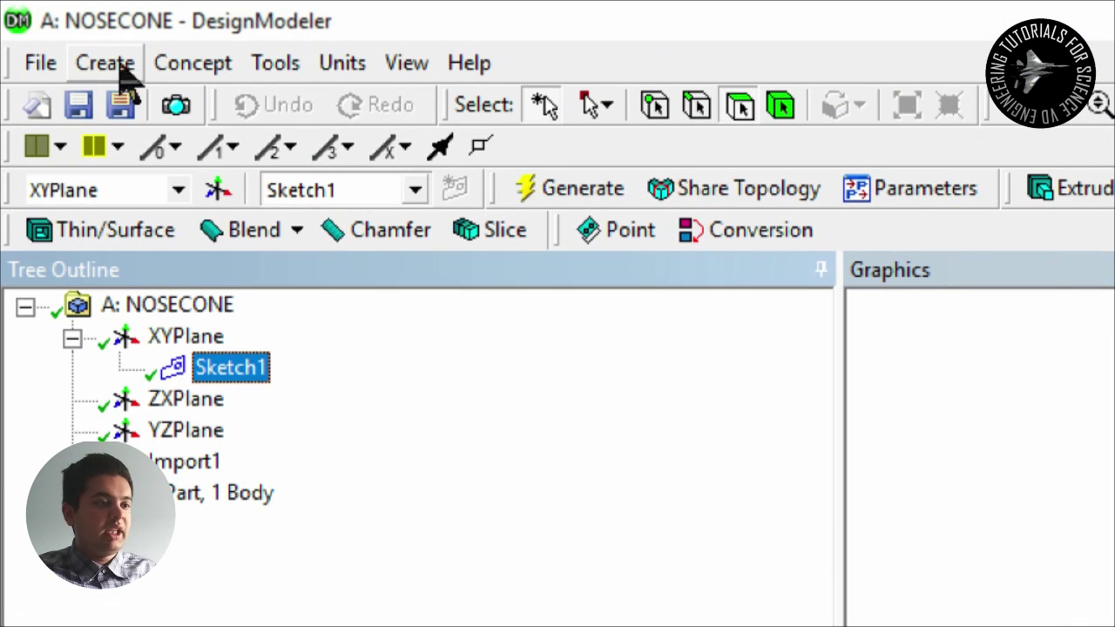
{"action": "left_click", "coordinate": [194, 66]}
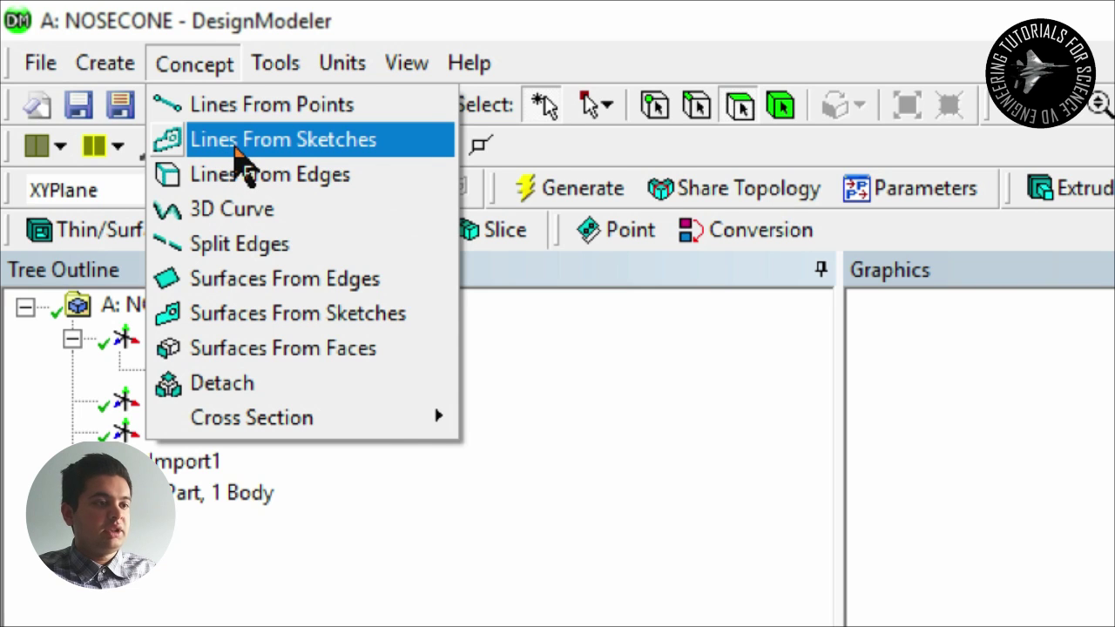
Create Line1 line bodies from the four Sketch1 partition lines and generate them
{"action": "left_click", "coordinate": [237, 146]}
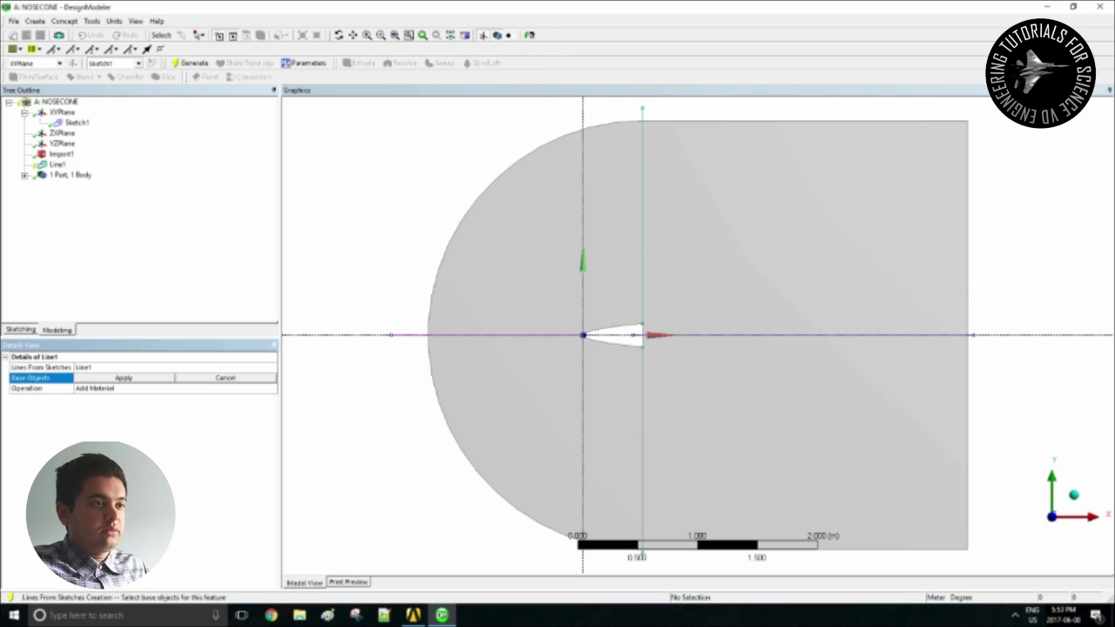
{"action": "left_click", "coordinate": [506, 335]}
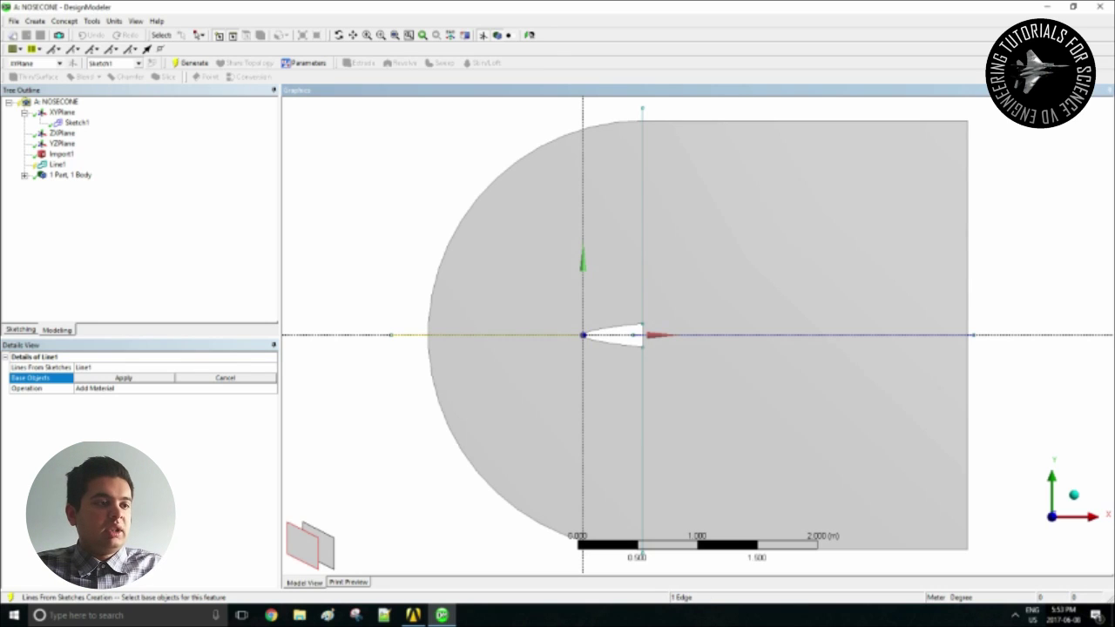
{"action": "left_click", "coordinate": [642, 269], "text": "ctrl"}
{"action": "left_click", "coordinate": [827, 334], "text": "ctrl"}
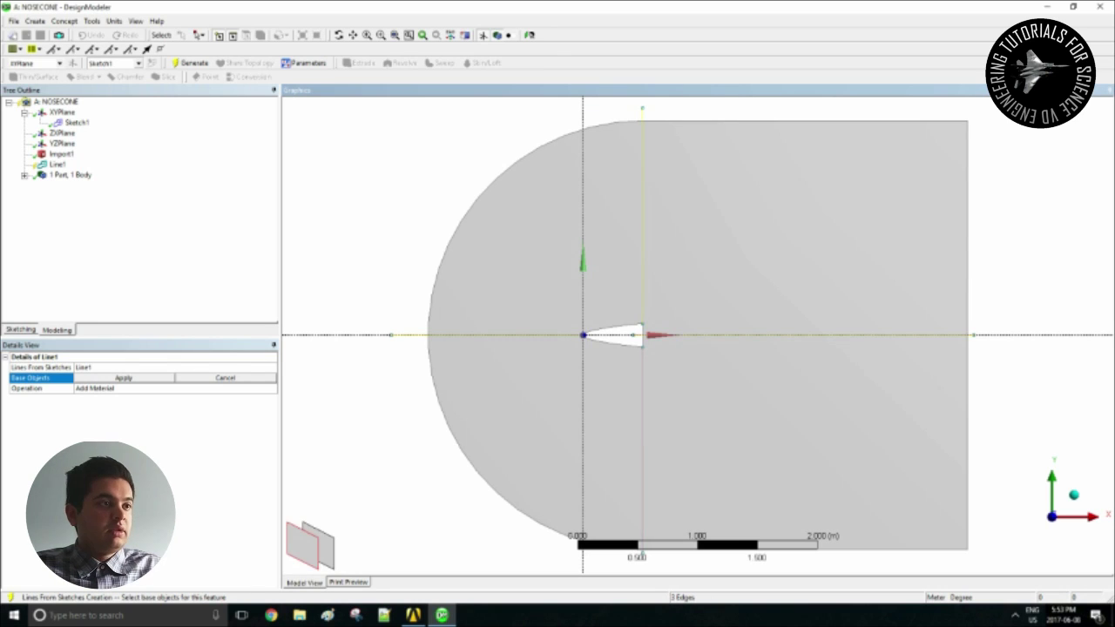
{"action": "left_click", "coordinate": [642, 453], "text": "ctrl"}
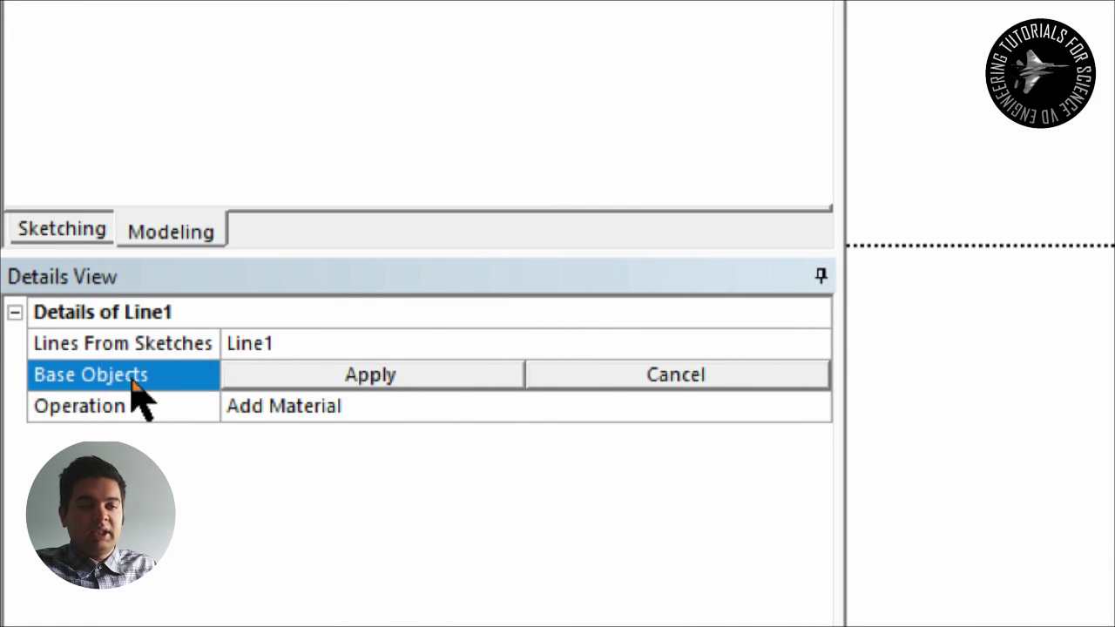
{"action": "left_click", "coordinate": [158, 376]}
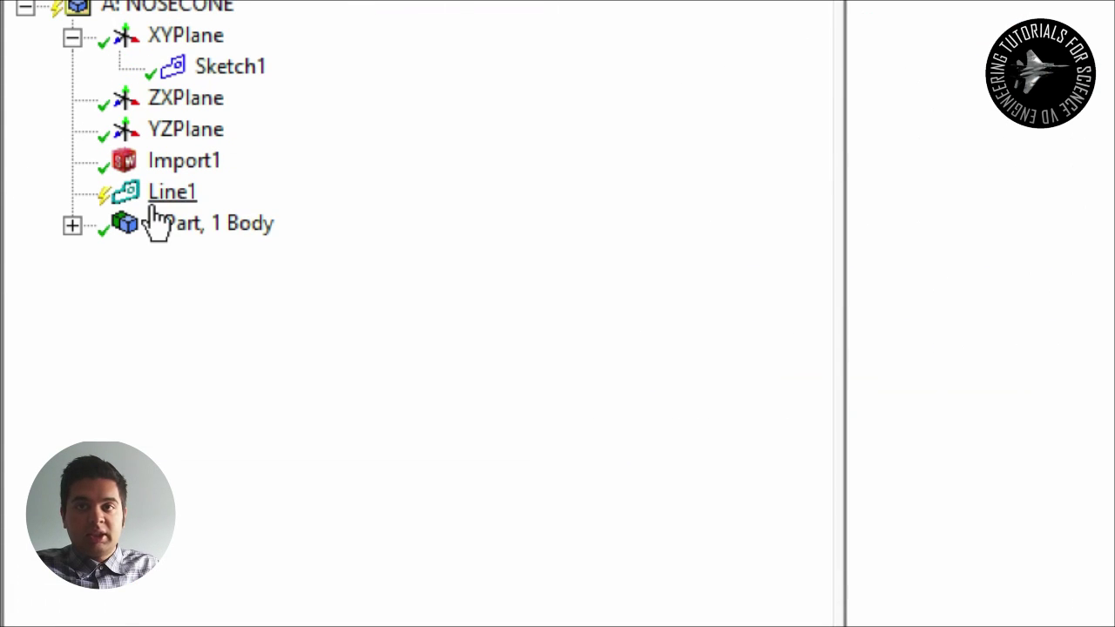
{"action": "left_click", "coordinate": [56, 168]}
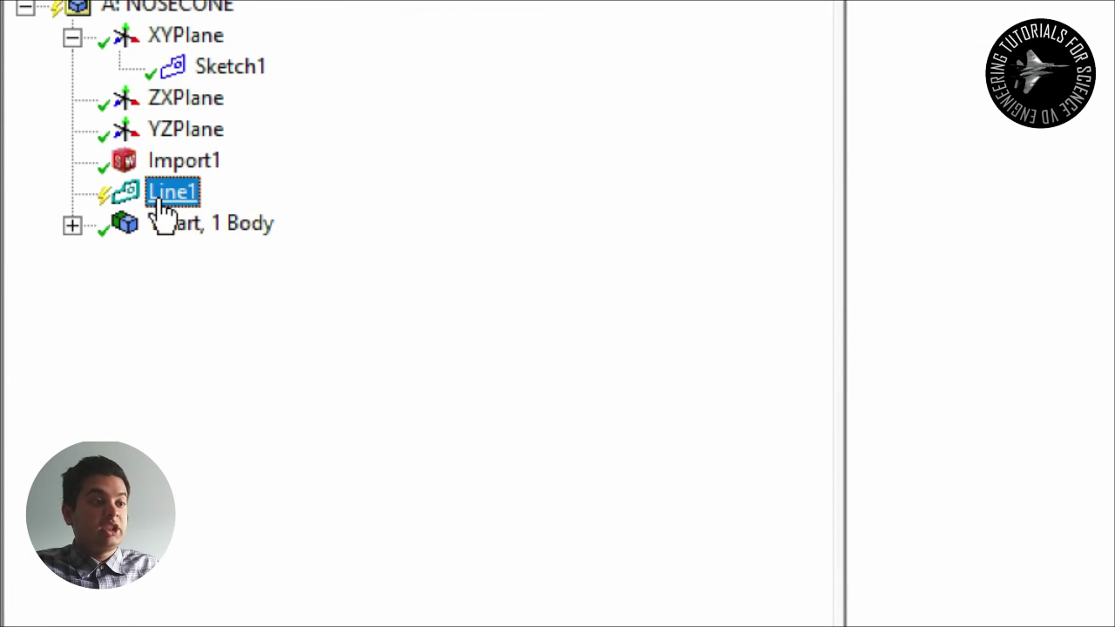
{"action": "right_click", "coordinate": [162, 208]}
{"action": "left_click", "coordinate": [218, 251]}
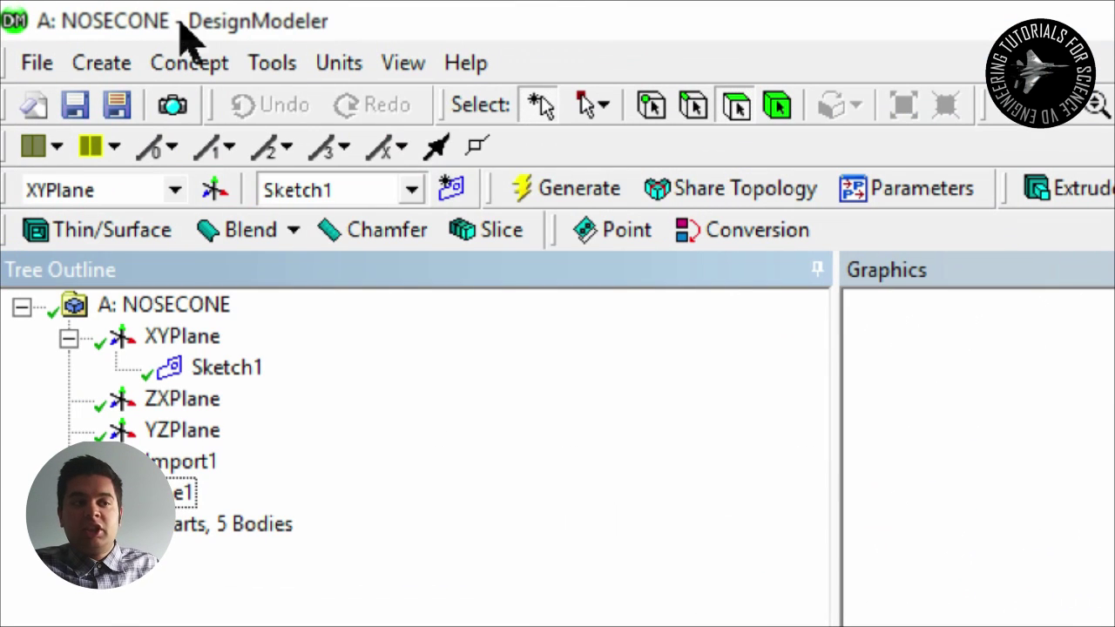
Create and generate FaceSplit1, splitting the domain face with the left axis line
{"action": "left_click", "coordinate": [94, 21]}
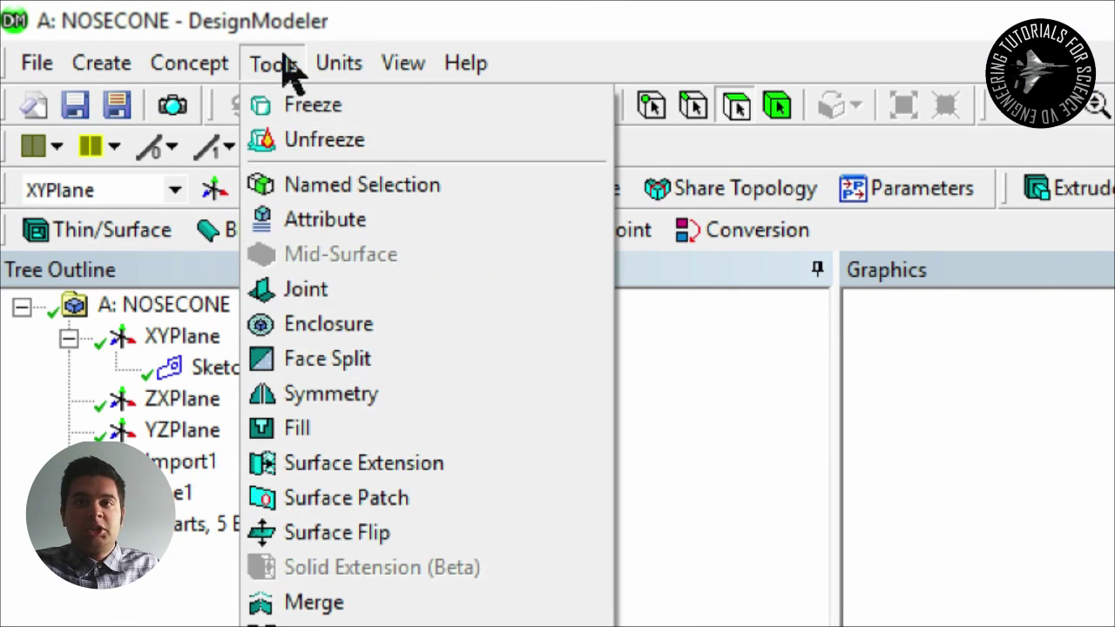
{"action": "left_click", "coordinate": [363, 372]}
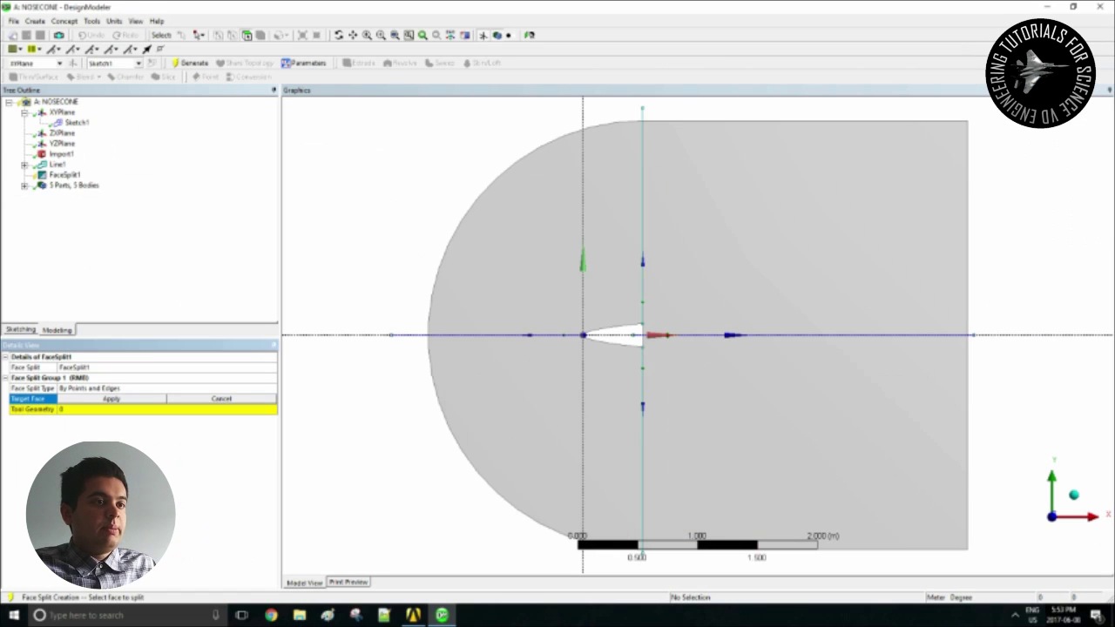
{"action": "left_click", "coordinate": [65, 174]}
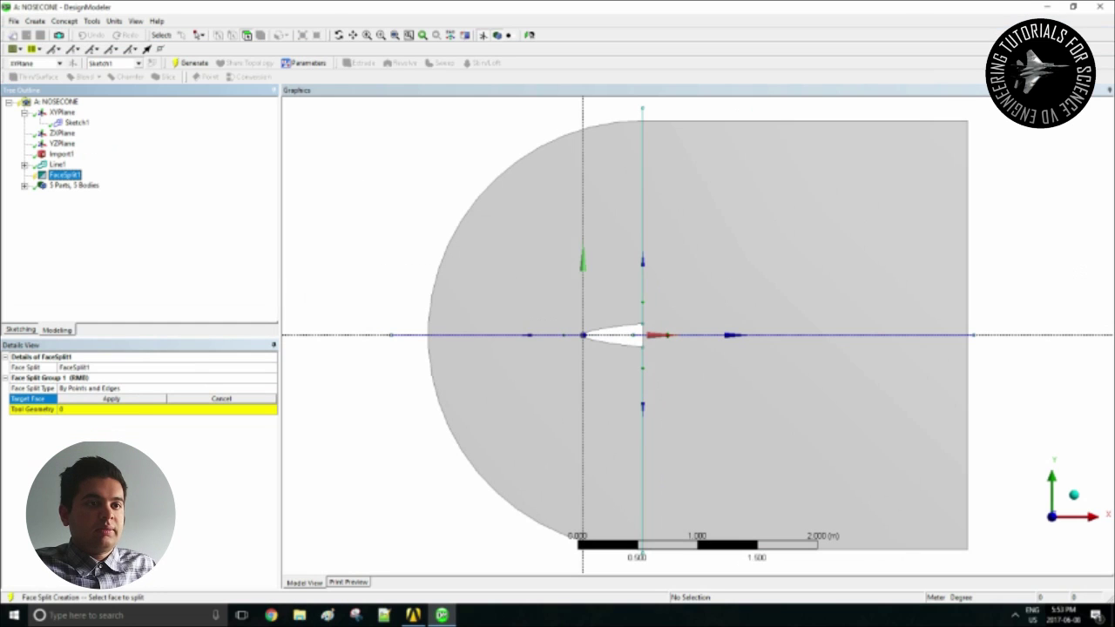
{"action": "left_click", "coordinate": [741, 218]}
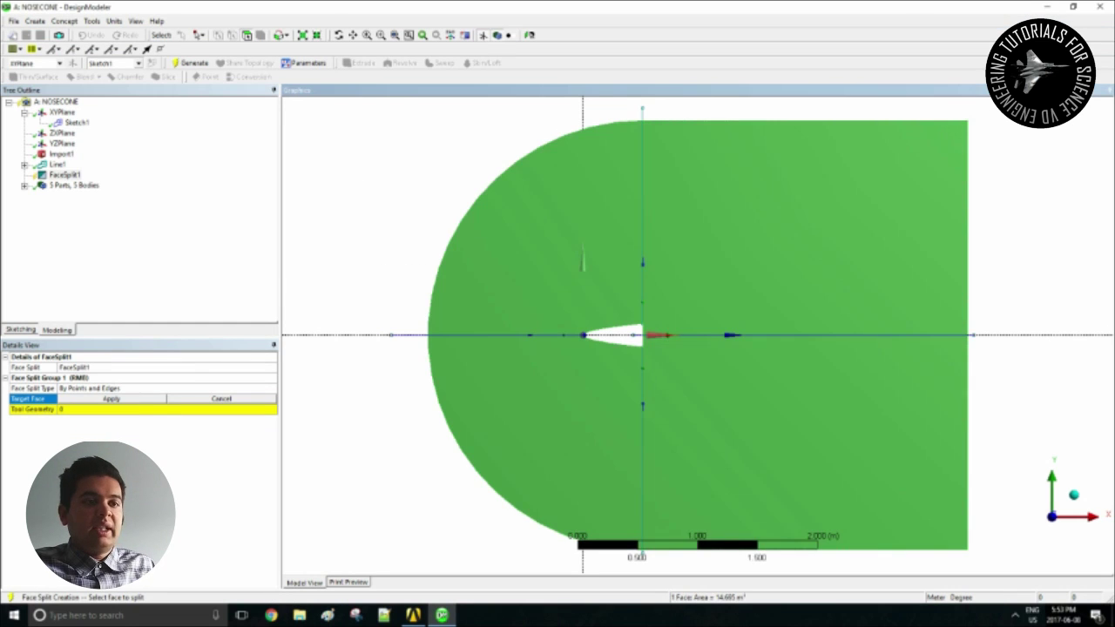
{"action": "left_click", "coordinate": [111, 398]}
{"action": "left_click", "coordinate": [112, 408]}
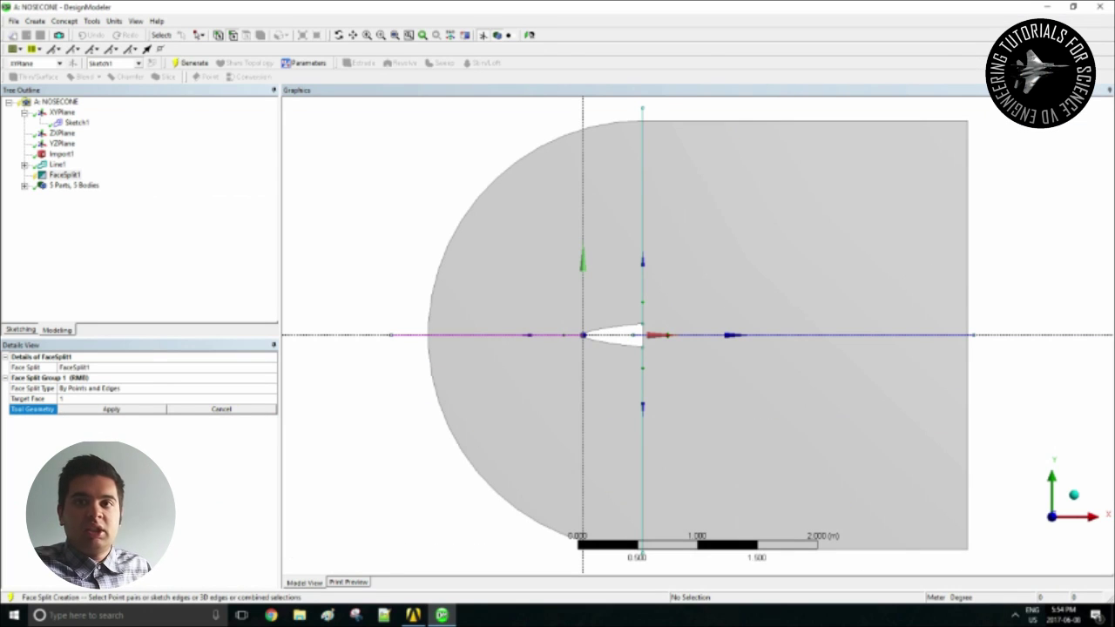
{"action": "left_click", "coordinate": [488, 334]}
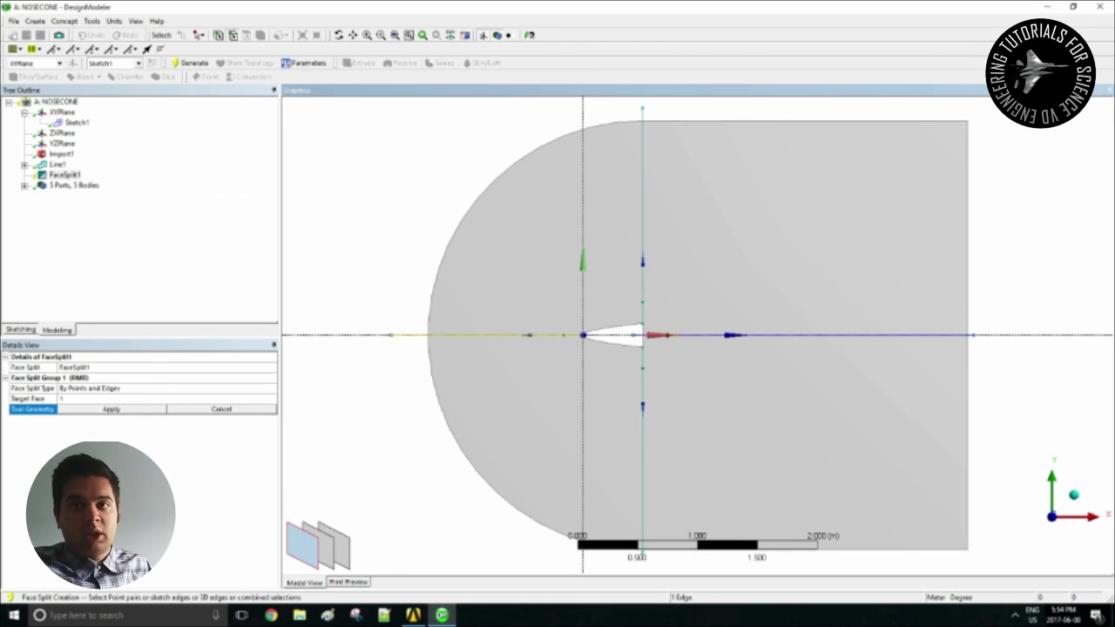
{"action": "left_click", "coordinate": [112, 409]}
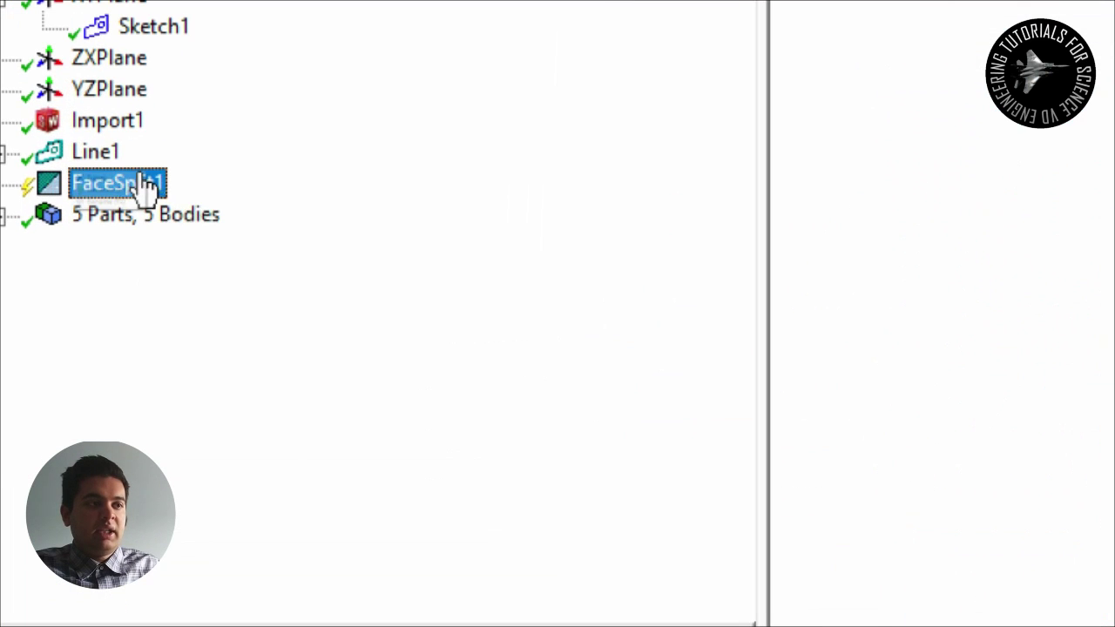
{"action": "right_click", "coordinate": [72, 174]}
{"action": "left_click", "coordinate": [84, 189]}
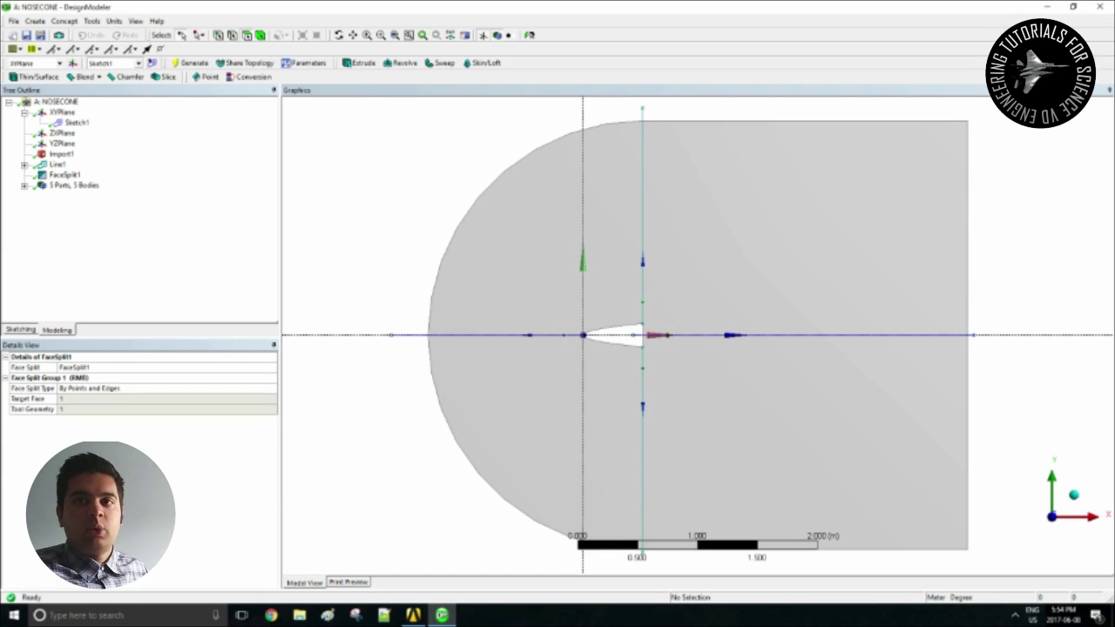
{"action": "left_click", "coordinate": [784, 261]}
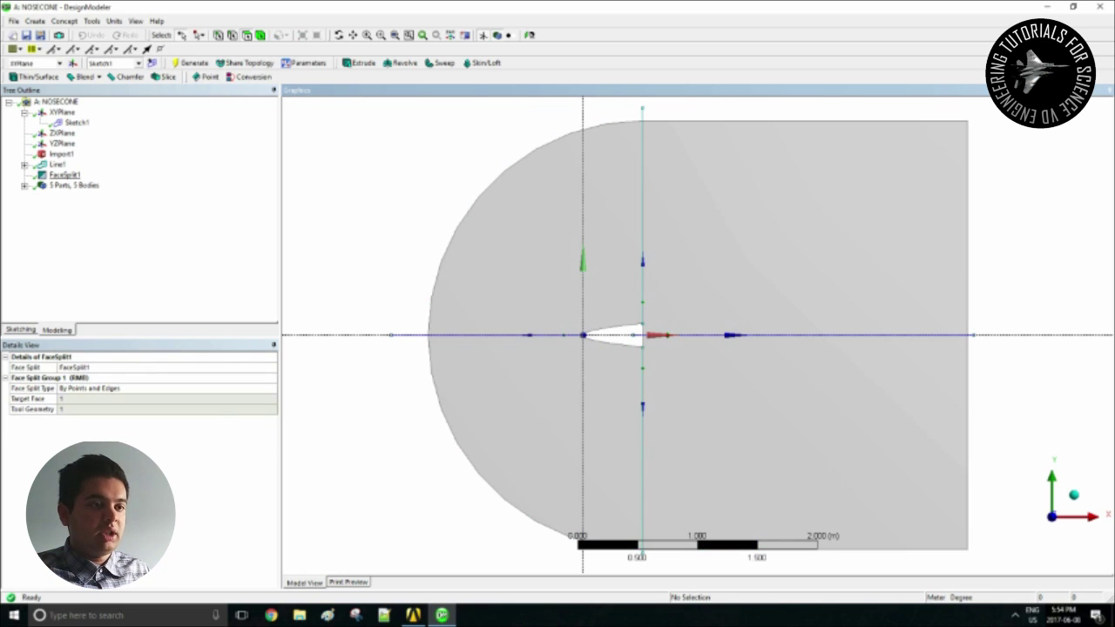
{"action": "left_click", "coordinate": [65, 174]}
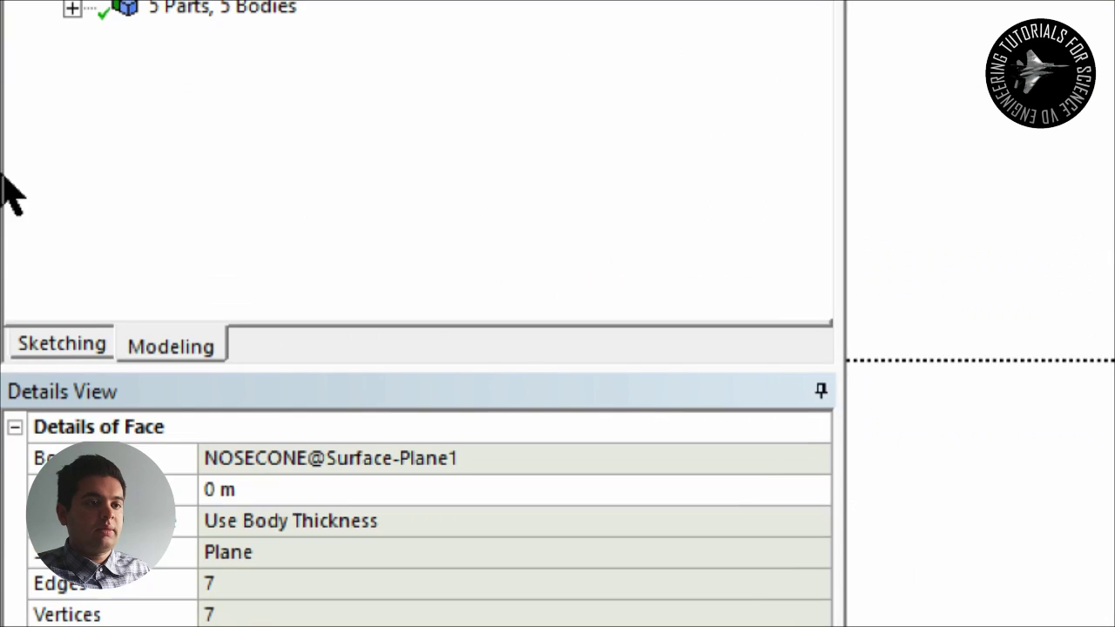
Review the FaceSplit1, FaceSplit2, FaceSplit3 and FaceSplit6 features
{"action": "left_click", "coordinate": [202, 135]}
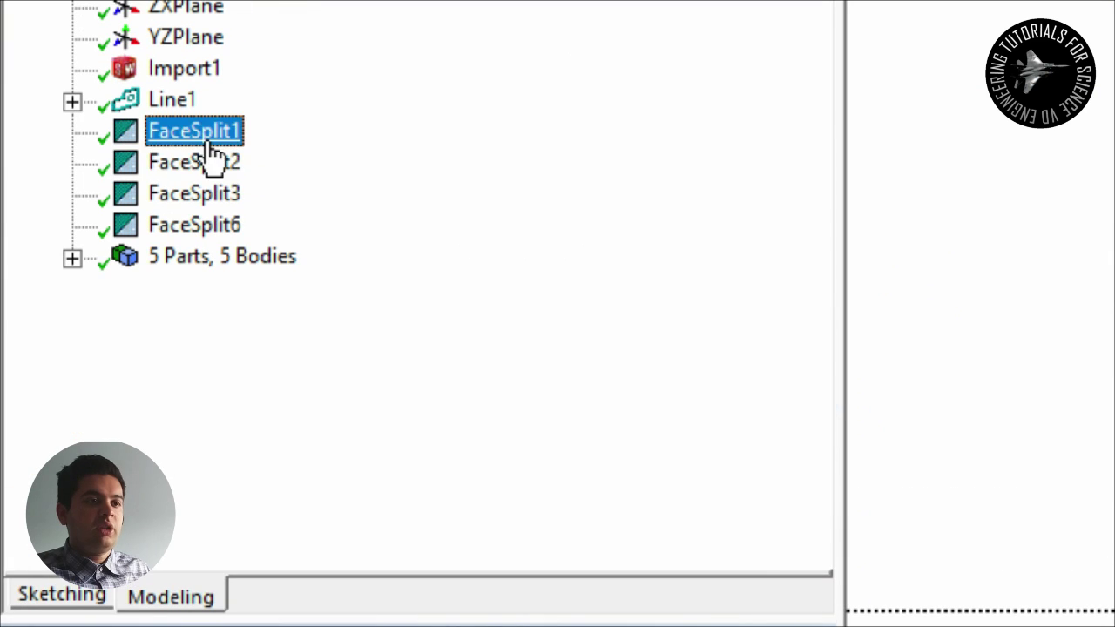
{"action": "left_click", "coordinate": [211, 164]}
{"action": "left_click", "coordinate": [220, 193]}
{"action": "left_click", "coordinate": [229, 225]}
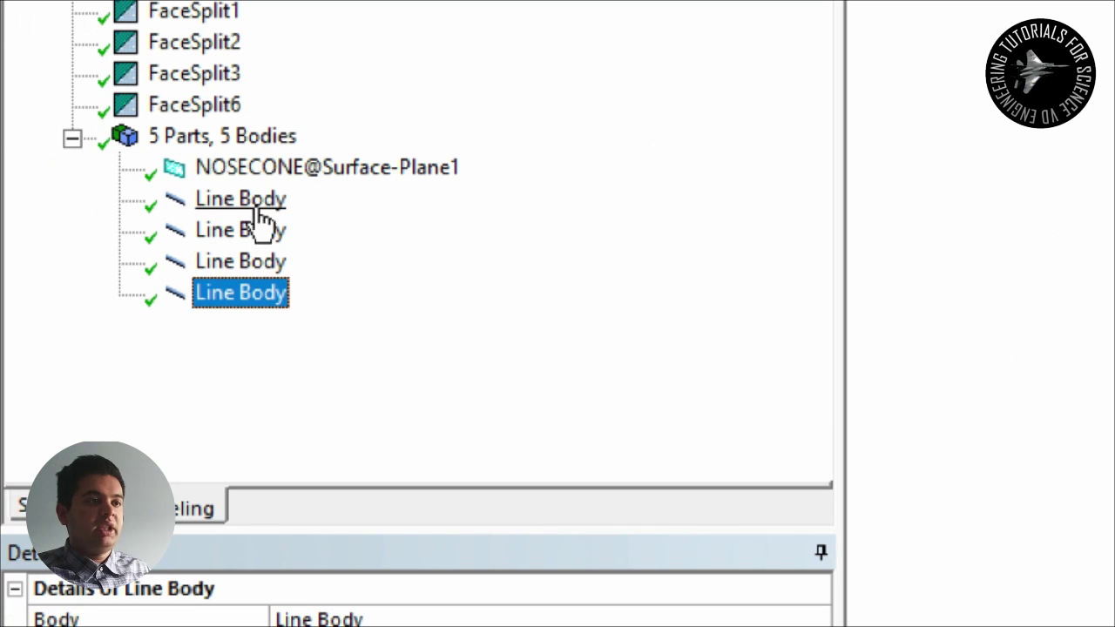
Suppress all four Line Bodies in the tree outline
{"action": "right_click", "coordinate": [76, 237]}
{"action": "left_click", "coordinate": [344, 288]}
{"action": "left_click", "coordinate": [244, 232]}
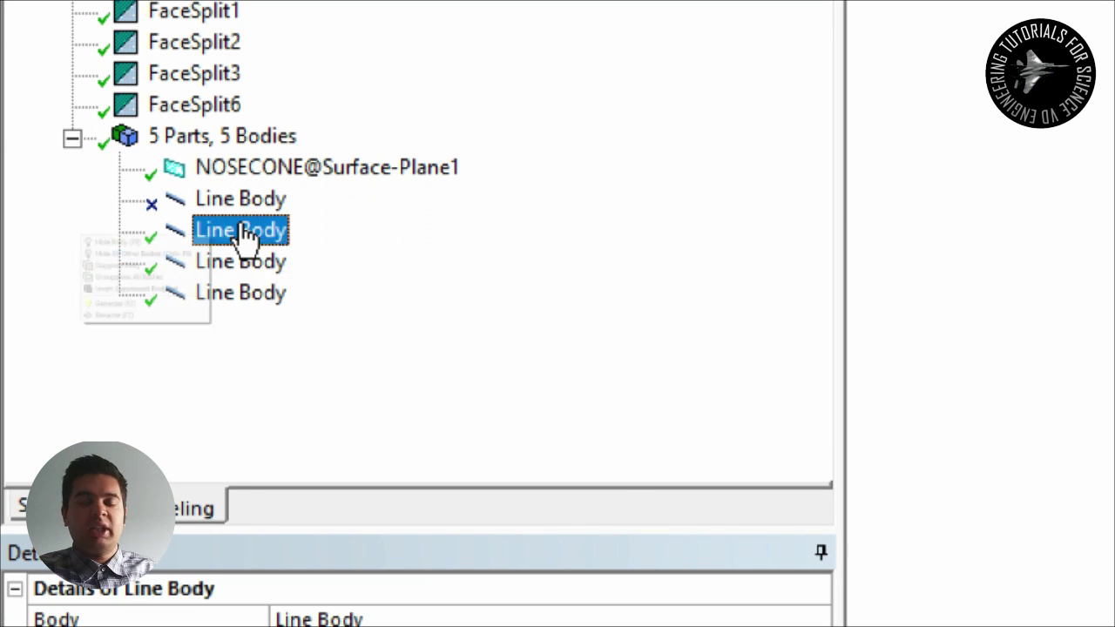
{"action": "right_click", "coordinate": [240, 230]}
{"action": "left_click", "coordinate": [305, 313]}
{"action": "left_click", "coordinate": [244, 263]}
{"action": "right_click", "coordinate": [244, 265]}
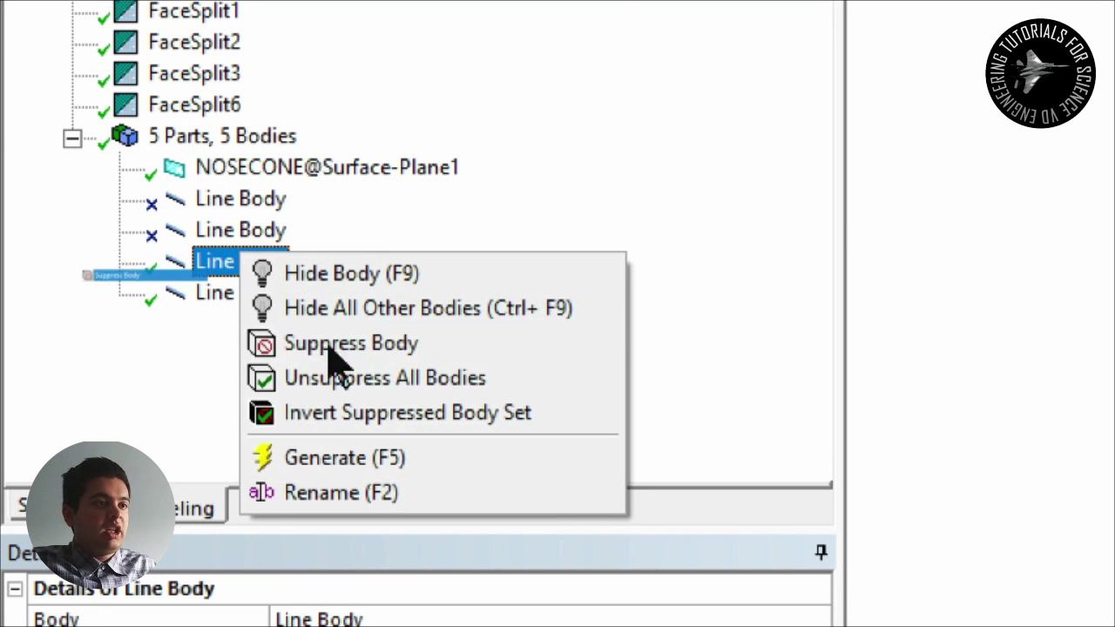
{"action": "left_click", "coordinate": [330, 342]}
{"action": "left_click", "coordinate": [244, 294]}
{"action": "right_click", "coordinate": [253, 296]}
{"action": "left_click", "coordinate": [331, 376]}
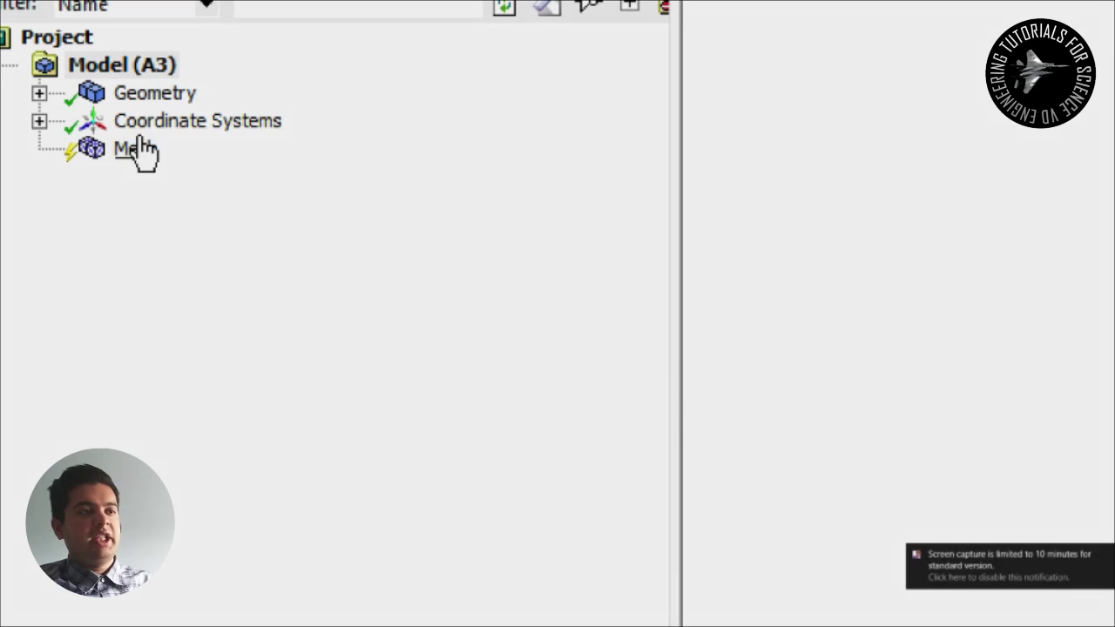
Regenerate the mesh on the split NOSECONE faces
{"action": "right_click", "coordinate": [137, 149]}
{"action": "left_click", "coordinate": [231, 260]}
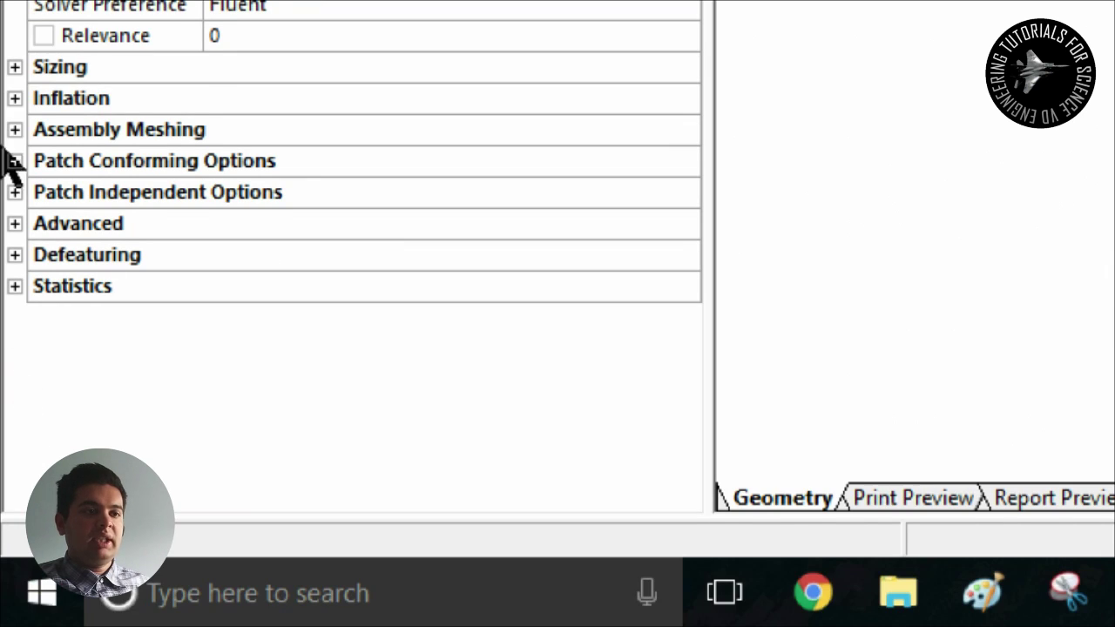
Set sizing to Proximity and Curvature, Relevance Center Fine, and Smoothing High
{"action": "left_click", "coordinate": [14, 67]}
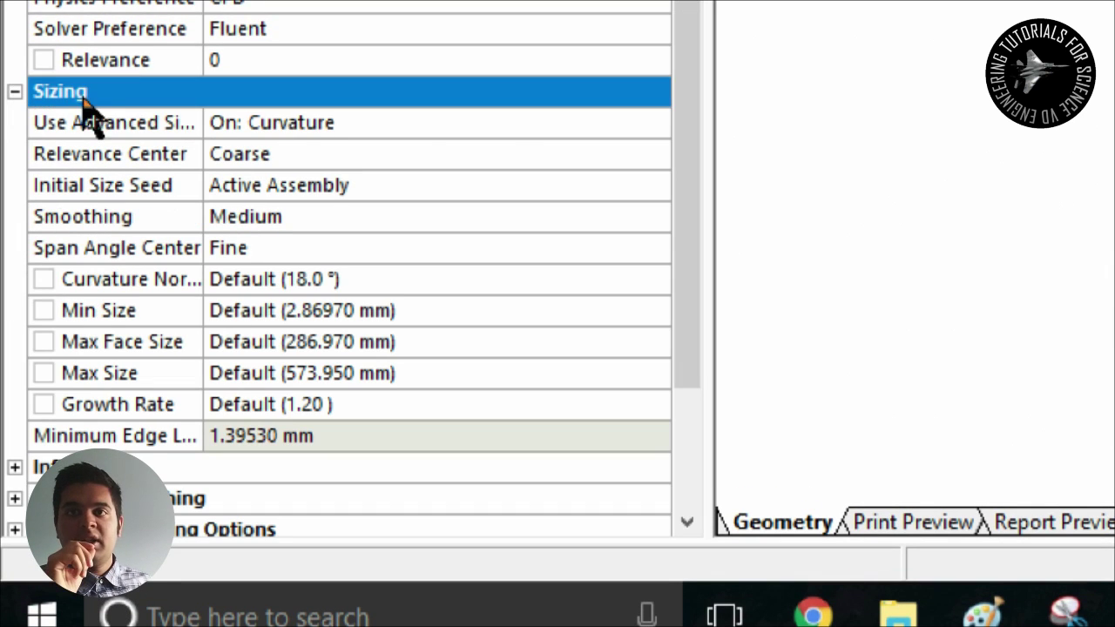
{"action": "left_click", "coordinate": [87, 93]}
{"action": "left_click", "coordinate": [655, 127]}
{"action": "left_click", "coordinate": [627, 171]}
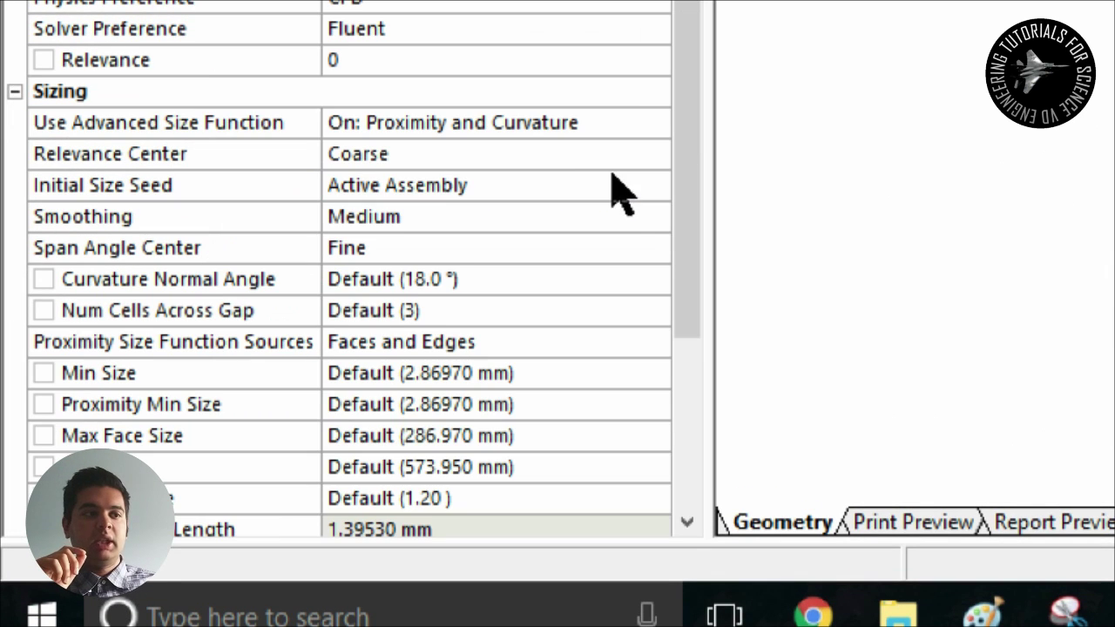
{"action": "left_click", "coordinate": [656, 156]}
{"action": "left_click", "coordinate": [655, 157]}
{"action": "left_click", "coordinate": [625, 225]}
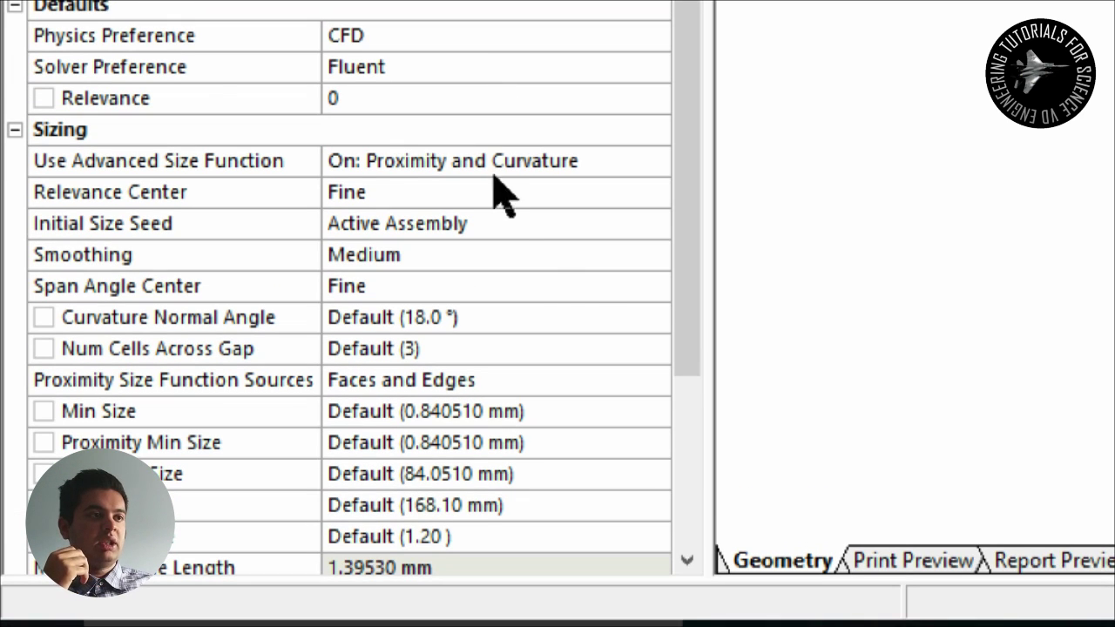
{"action": "left_click", "coordinate": [602, 262]}
{"action": "left_click", "coordinate": [655, 254]}
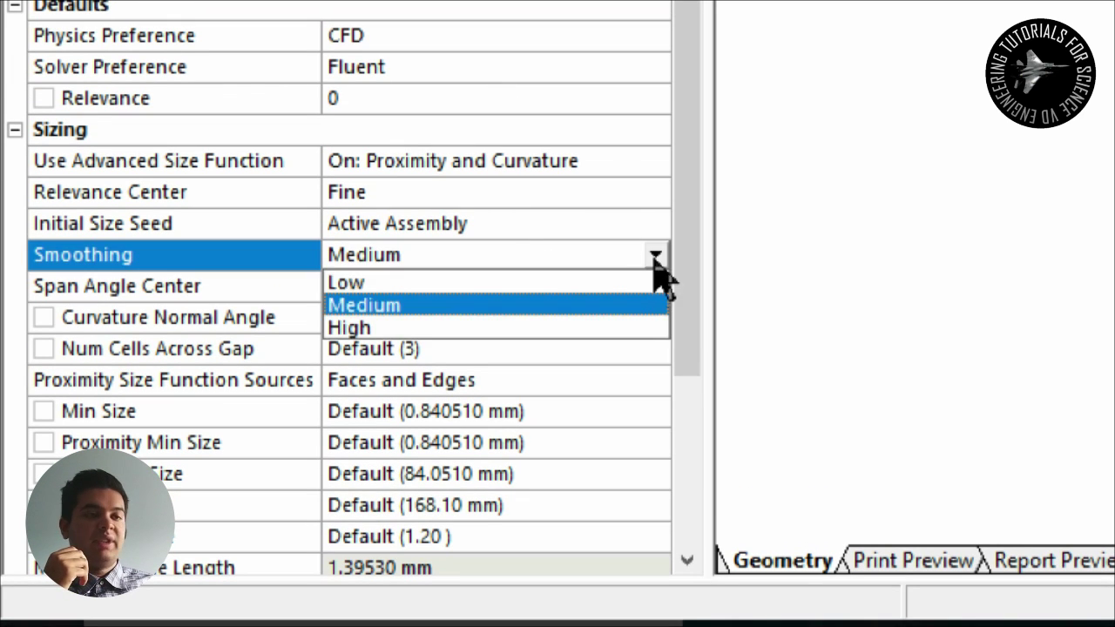
{"action": "left_click", "coordinate": [639, 328]}
{"action": "scroll", "coordinate": [697, 262], "scroll_direction": "down", "scroll_amount": 2}
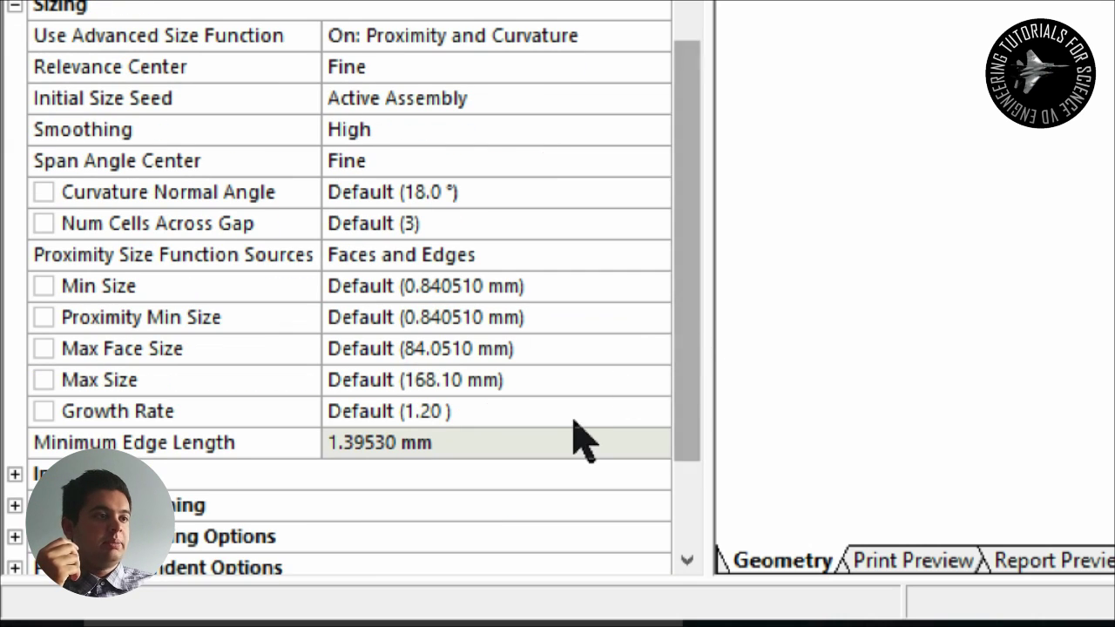
Set Max Face Size to 45 mm and Max Size to 80 mm
{"action": "left_click", "coordinate": [570, 357]}
{"action": "left_click", "coordinate": [581, 380]}
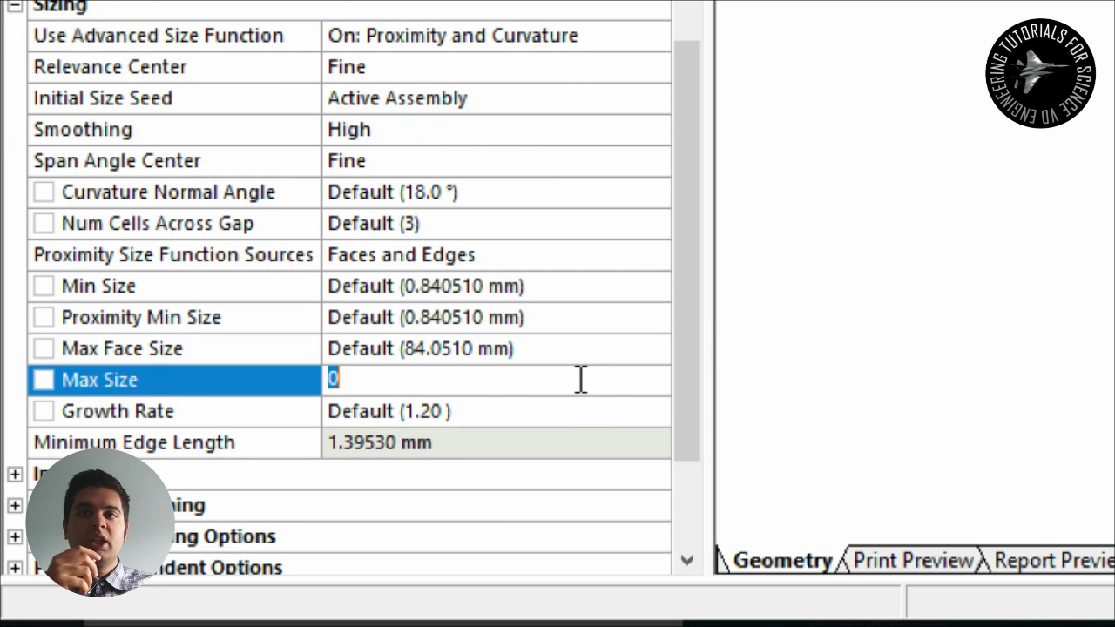
{"action": "left_click", "coordinate": [584, 350]}
{"action": "type", "text": "4"}
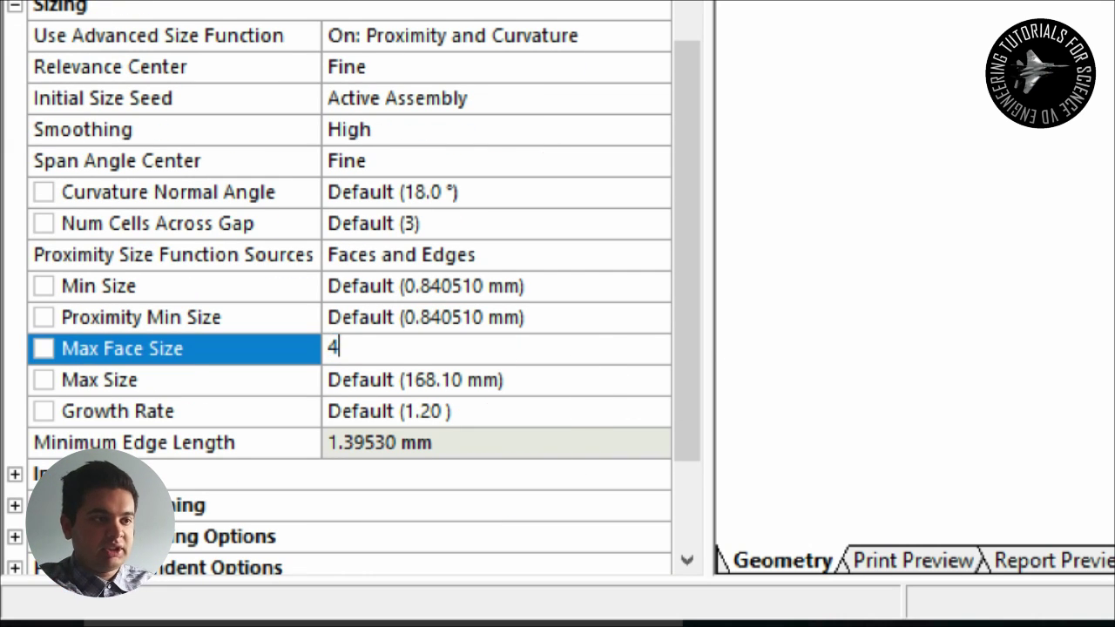
{"action": "type", "text": "5"}
{"action": "left_click", "coordinate": [575, 387]}
{"action": "left_click", "coordinate": [574, 402]}
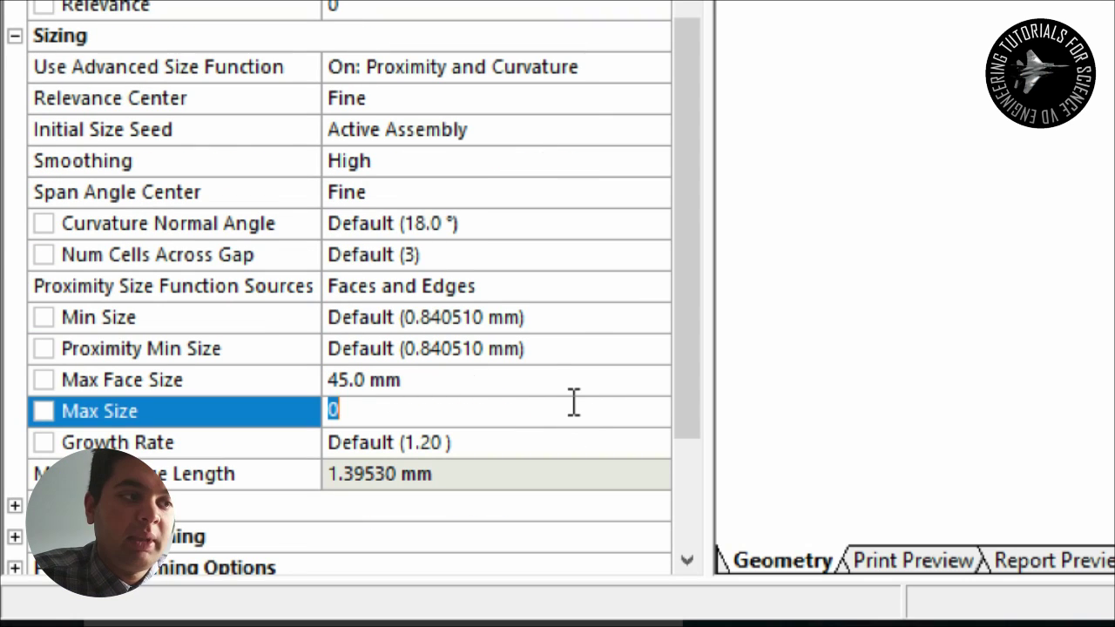
{"action": "type", "text": "80"}
{"action": "left_click", "coordinate": [562, 290]}
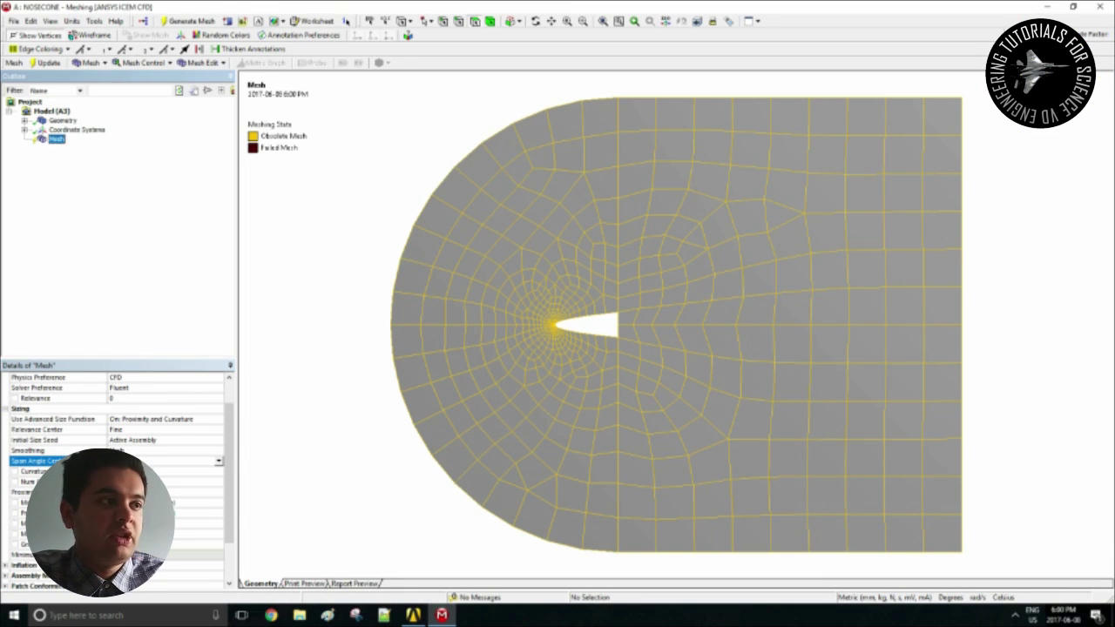
Regenerate the mesh so the updated sizing produces a denser quad mesh
{"action": "left_click", "coordinate": [187, 20]}
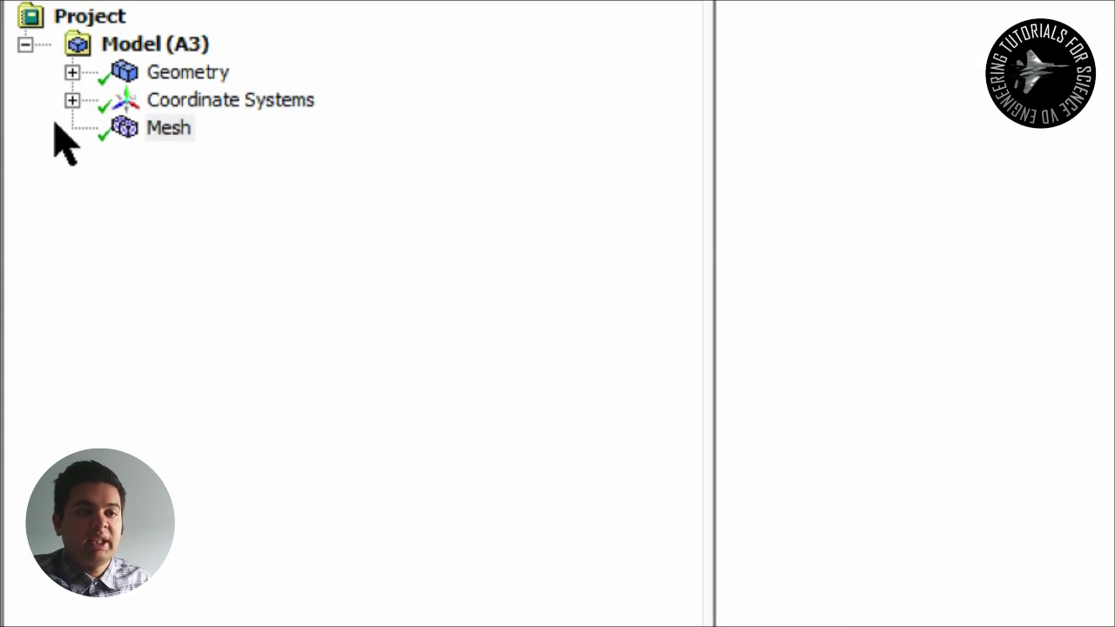
Add Face Meshing controls on the upper-left and upper-right faces of the domain
{"action": "left_click", "coordinate": [56, 138]}
{"action": "left_click", "coordinate": [391, 140]}
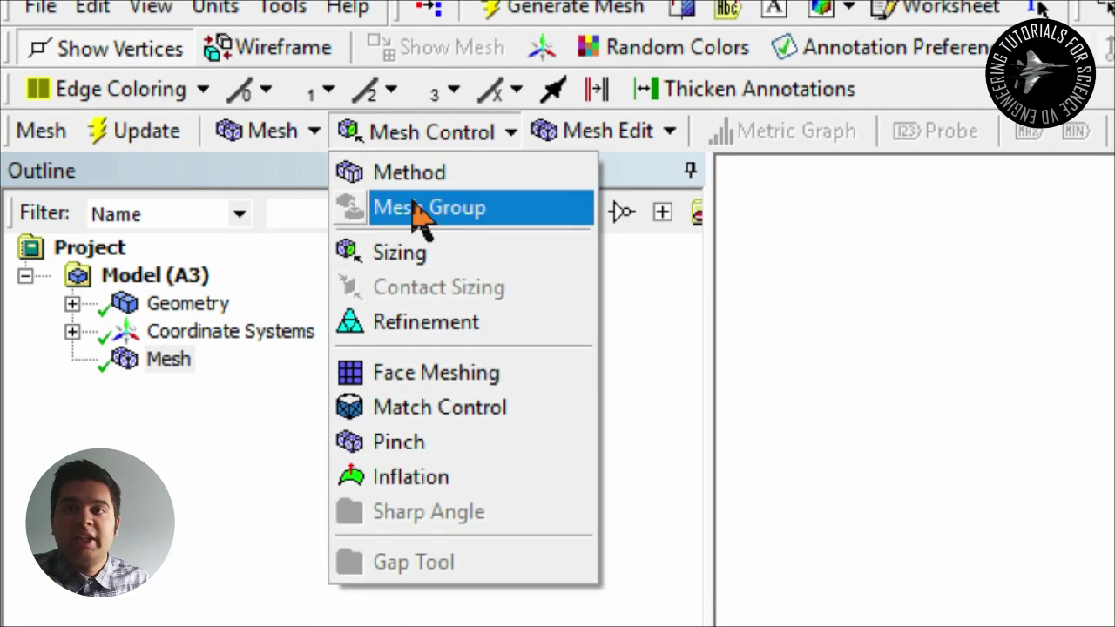
{"action": "left_click", "coordinate": [433, 371]}
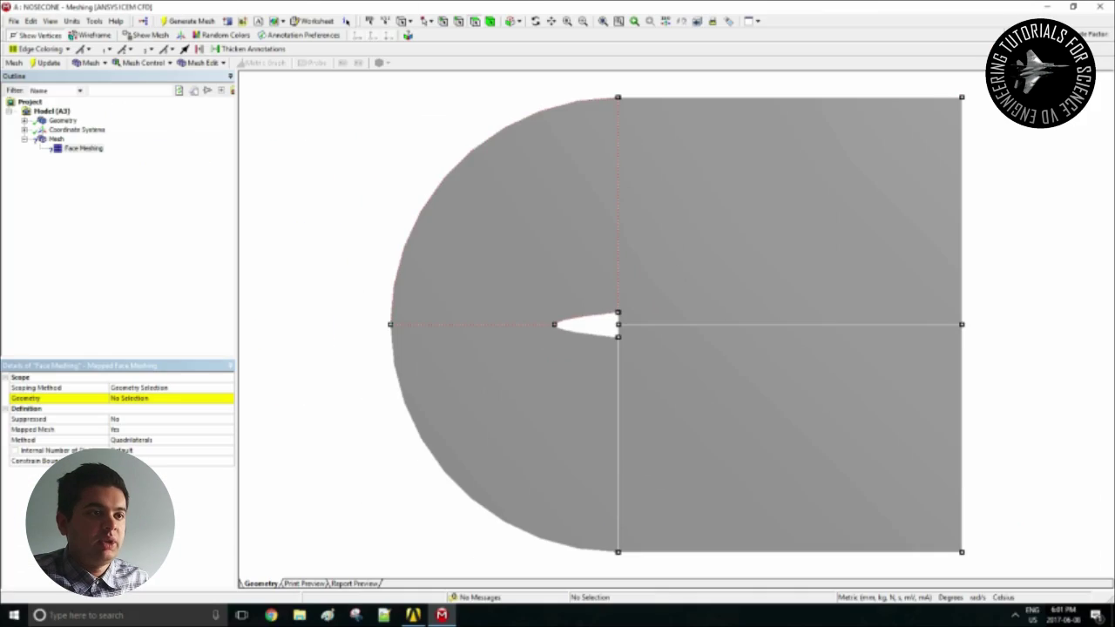
{"action": "left_click", "coordinate": [457, 288]}
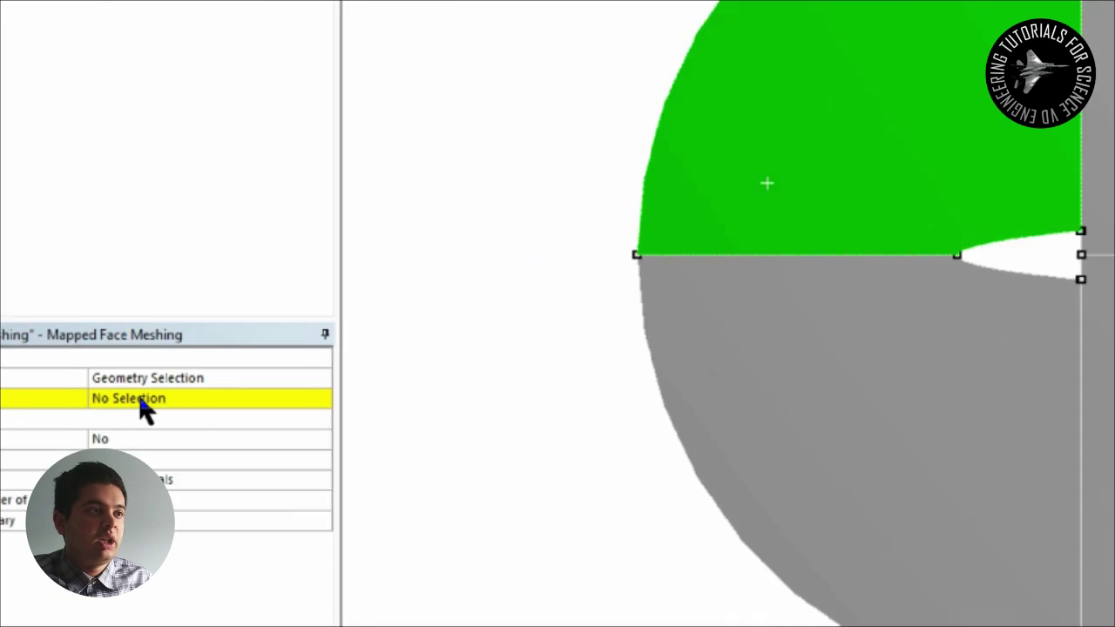
{"action": "left_click", "coordinate": [135, 399]}
{"action": "left_click", "coordinate": [140, 402]}
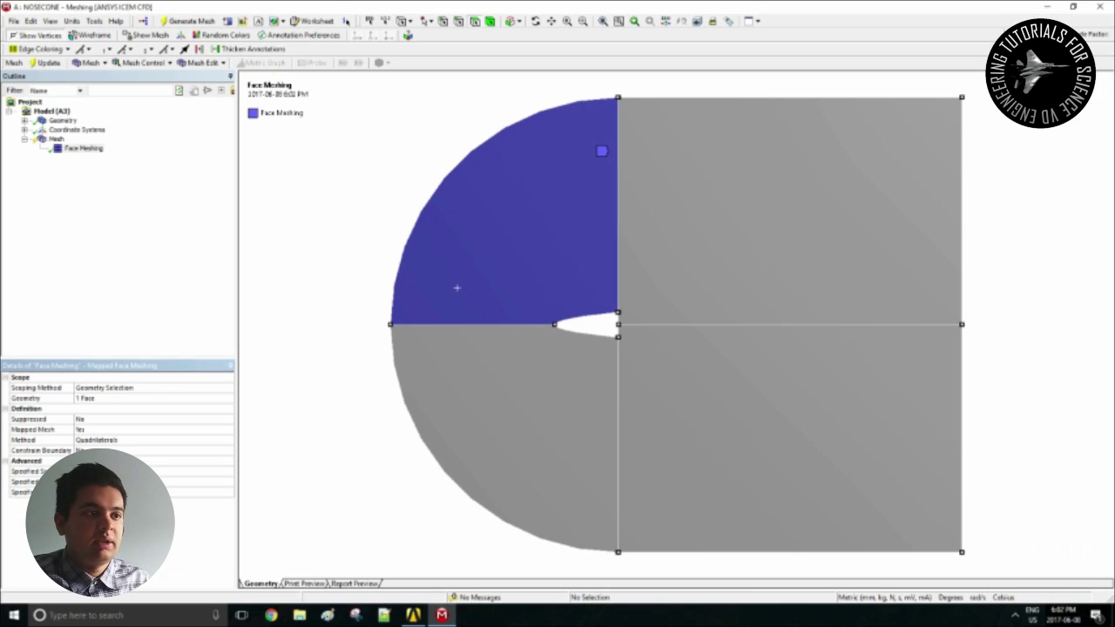
{"action": "left_click", "coordinate": [140, 63]}
{"action": "left_click", "coordinate": [154, 144]}
{"action": "left_click", "coordinate": [647, 200]}
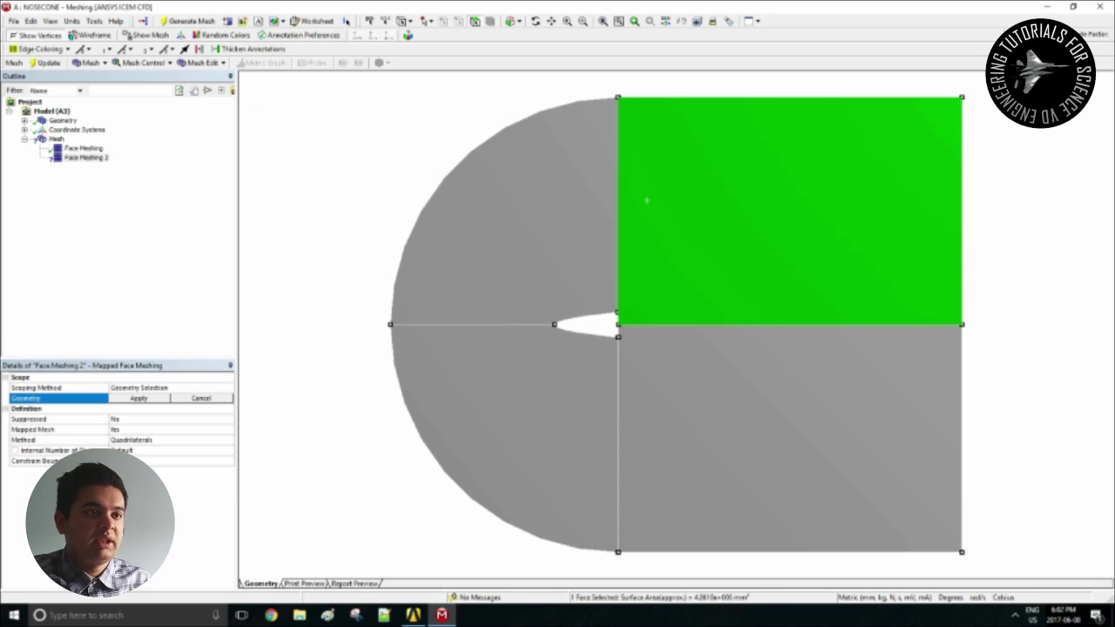
{"action": "left_click", "coordinate": [138, 399]}
Add Face Meshing 3 and 4 on the lower-right and lower-left faces
{"action": "left_click", "coordinate": [139, 63]}
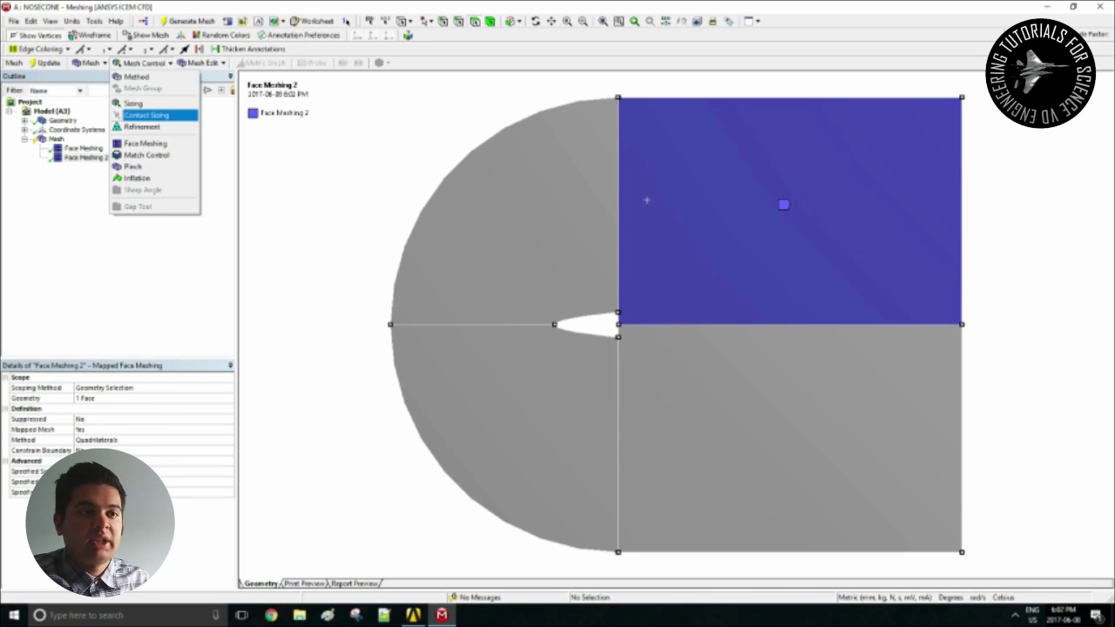
{"action": "left_click", "coordinate": [154, 144]}
{"action": "left_click", "coordinate": [642, 398]}
{"action": "left_click", "coordinate": [139, 398]}
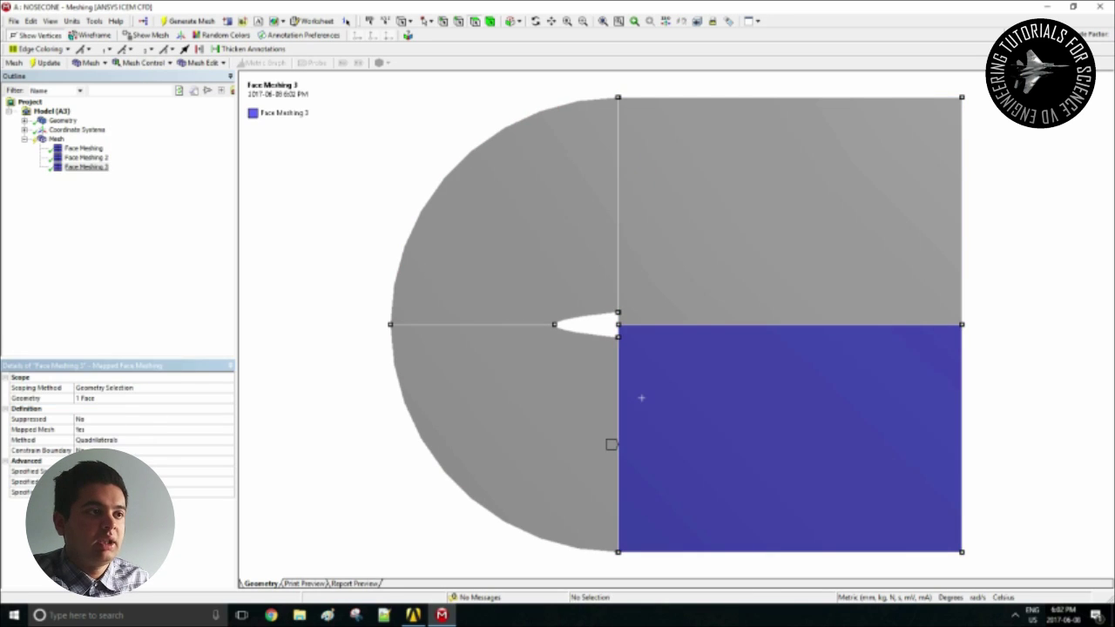
{"action": "left_click", "coordinate": [139, 63]}
{"action": "left_click", "coordinate": [154, 144]}
{"action": "left_click", "coordinate": [453, 363]}
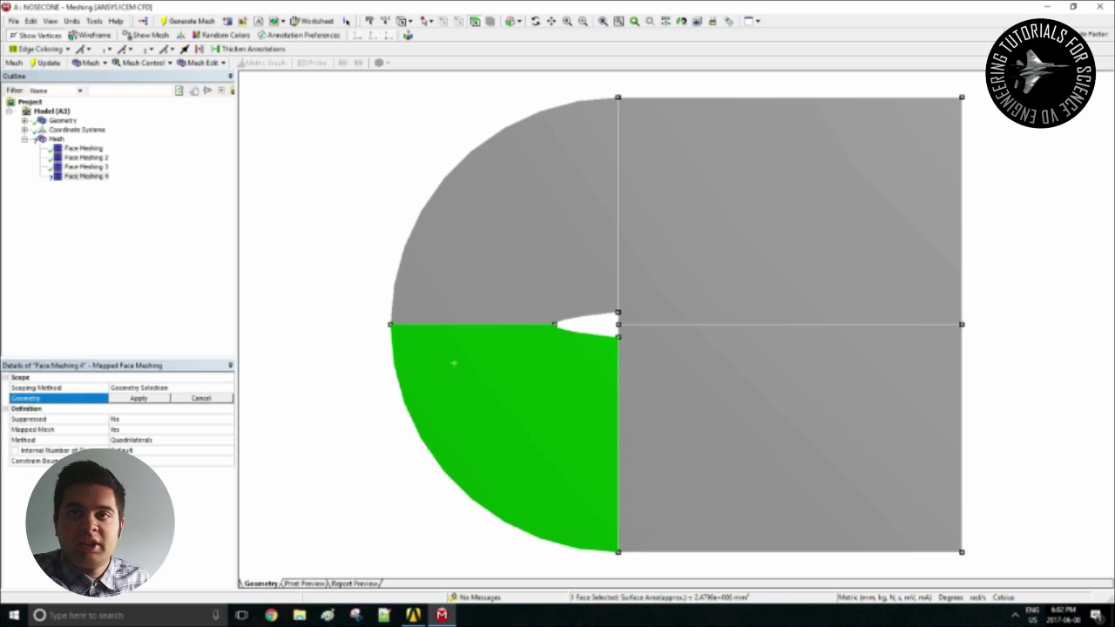
{"action": "left_click", "coordinate": [138, 398]}
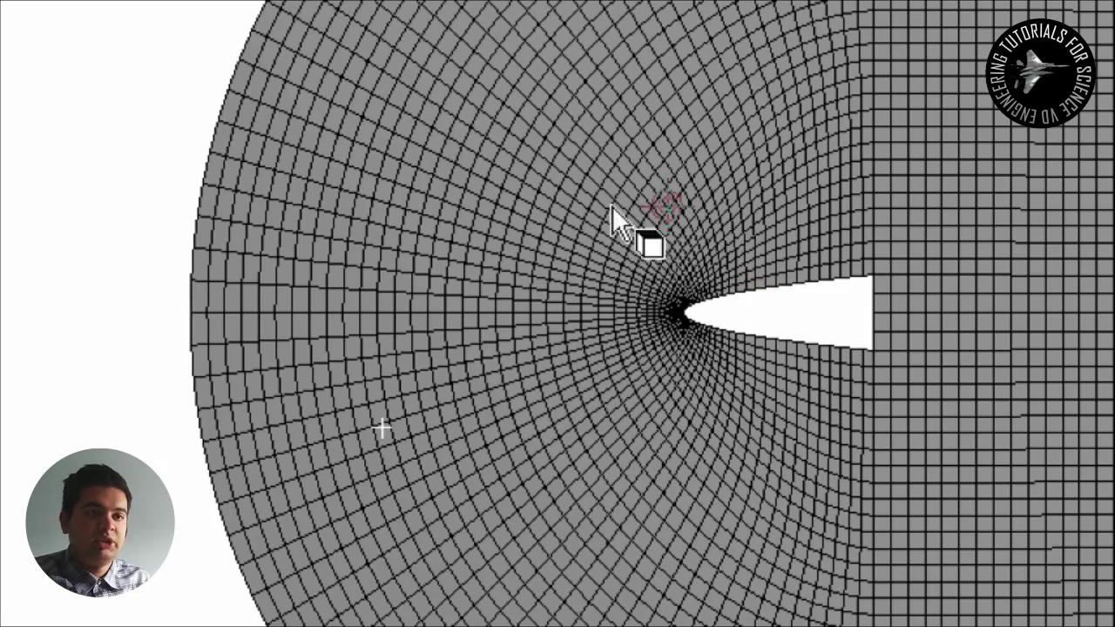
Select the nose cone edges, fit the domain in view, and open Mesh Control
{"action": "scroll", "coordinate": [353, 188], "scroll_direction": "up", "scroll_amount": 5}
{"action": "scroll", "coordinate": [357, 198], "scroll_direction": "down", "scroll_amount": 3}
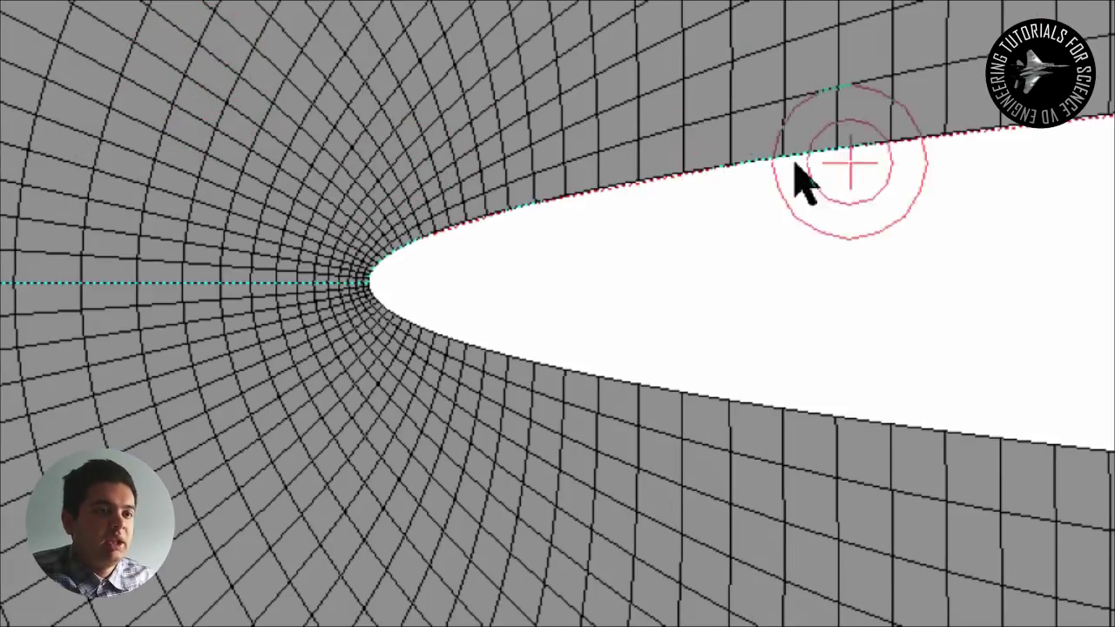
{"action": "scroll", "coordinate": [970, 77], "scroll_direction": "up", "scroll_amount": 4}
{"action": "left_click", "coordinate": [55, 336]}
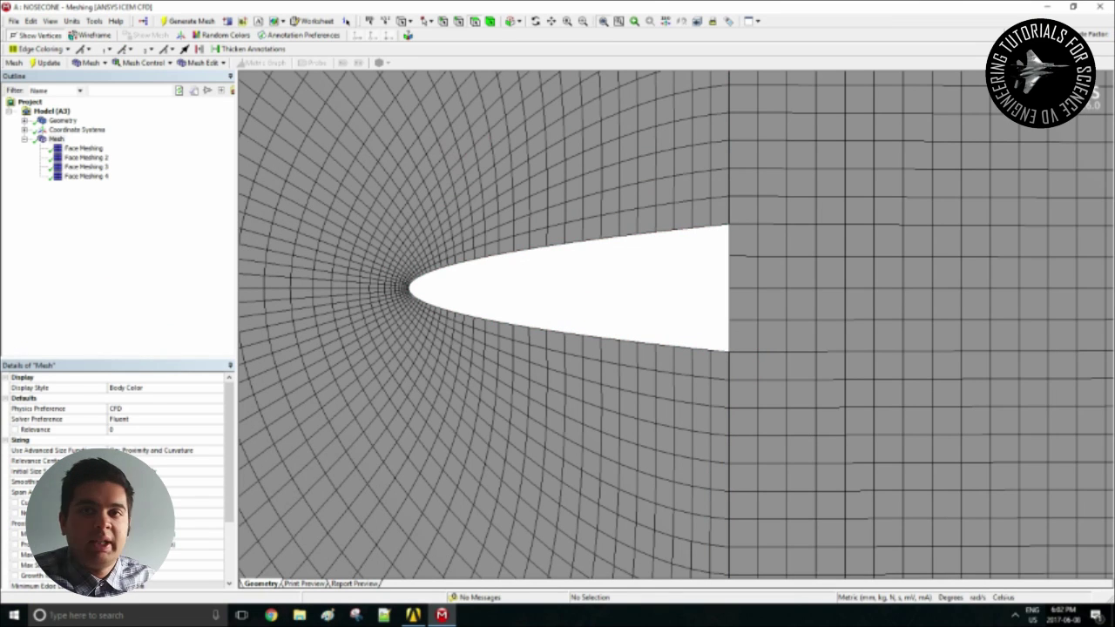
{"action": "key", "text": "F7"}
{"action": "left_click", "coordinate": [142, 62]}
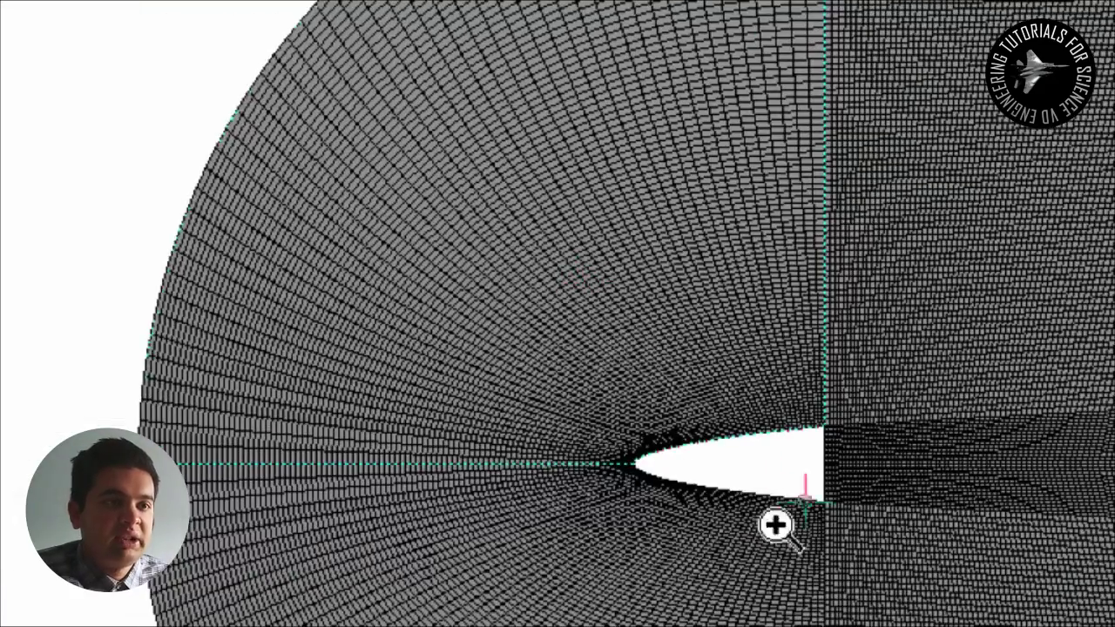
Zoom in, then show the whole domain around the nose cone
{"action": "scroll", "coordinate": [775, 524], "scroll_direction": "up", "scroll_amount": 10}
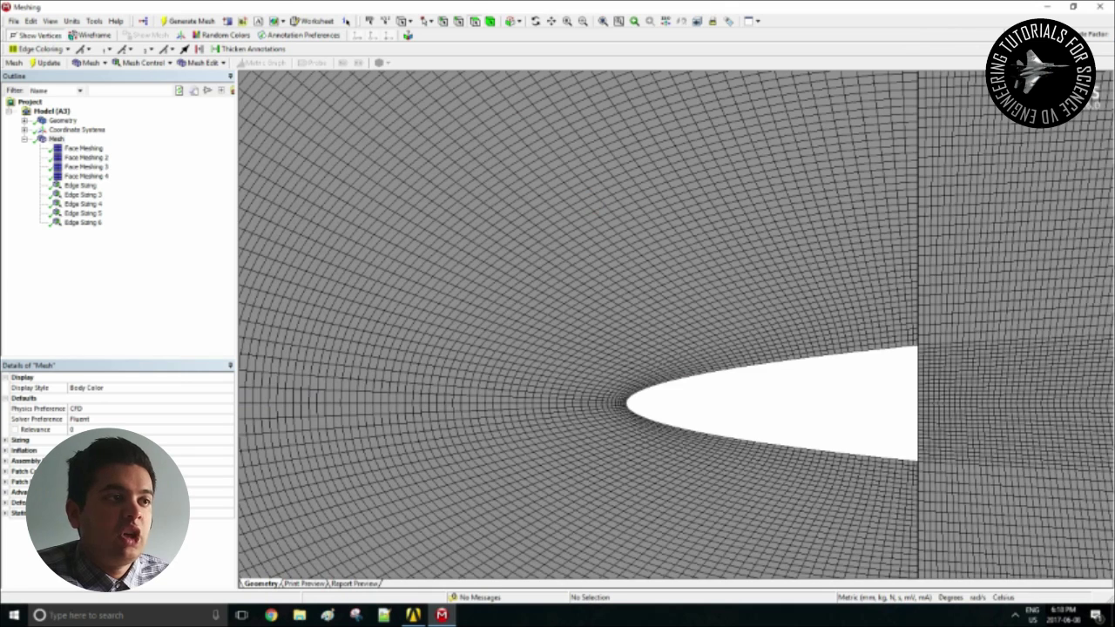
{"action": "left_click", "coordinate": [602, 21]}
Inspect the first Edge Sizing's edge, 100 divisions and Hard behavior
{"action": "left_click", "coordinate": [80, 185]}
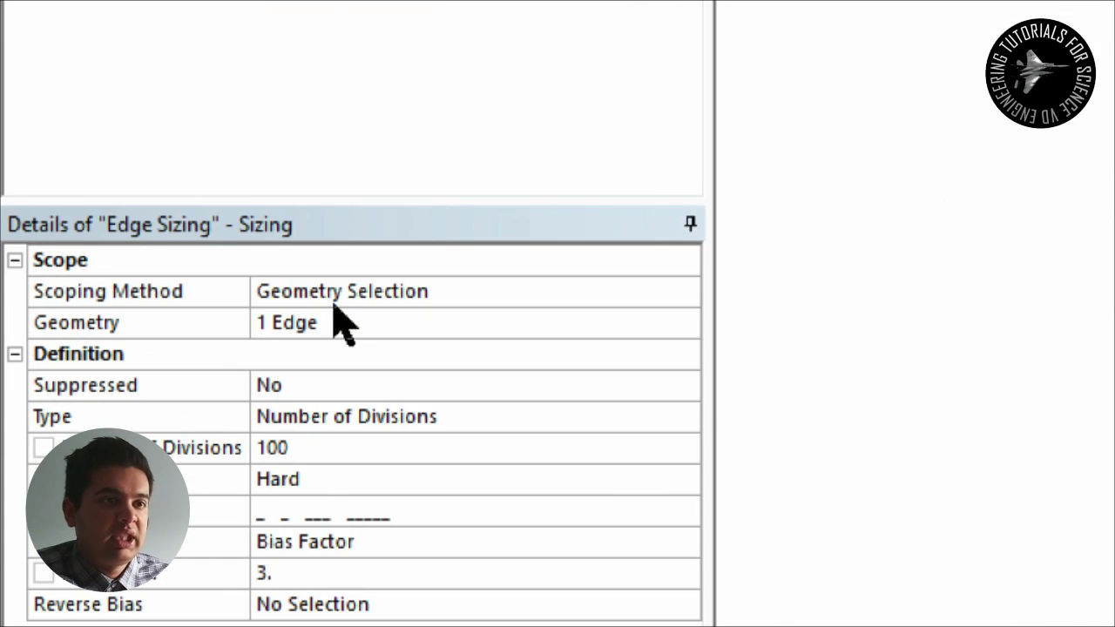
{"action": "left_click", "coordinate": [344, 322]}
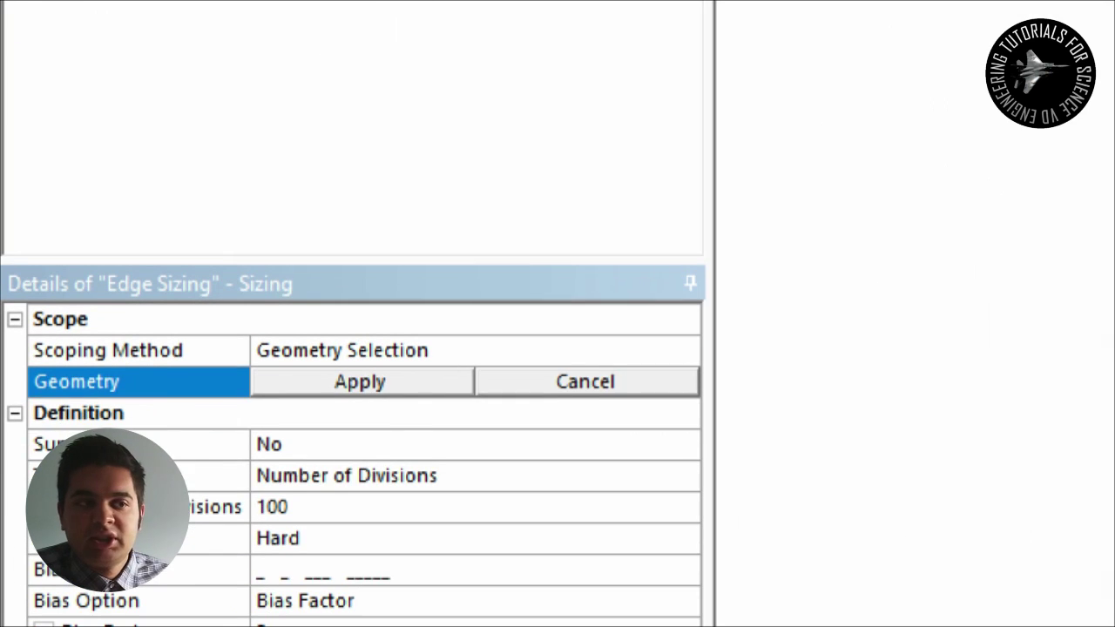
{"action": "left_click", "coordinate": [344, 446]}
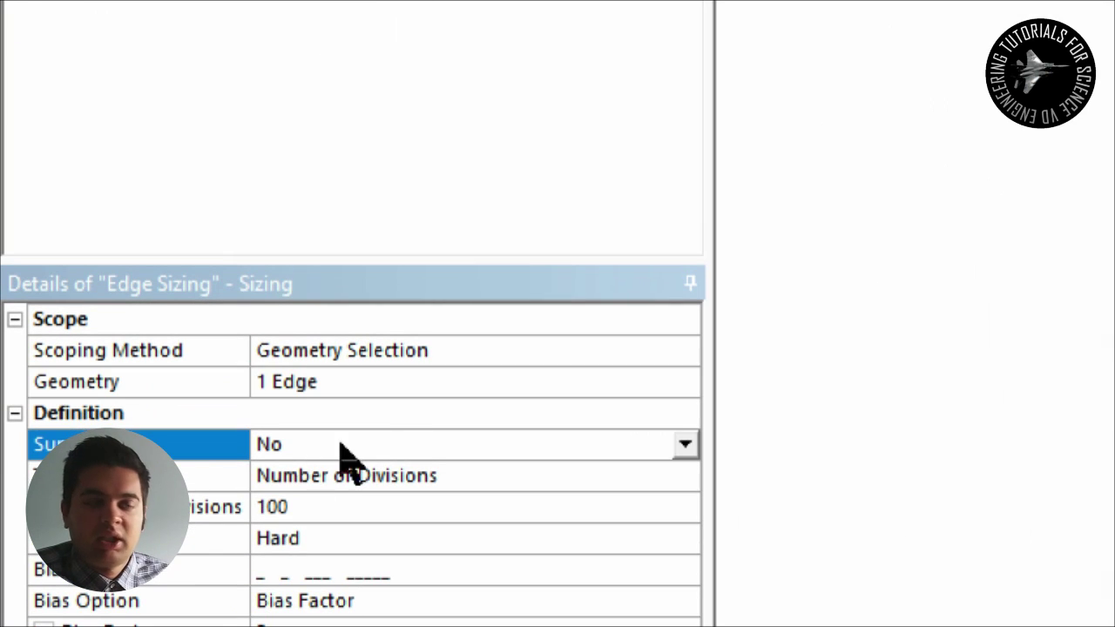
{"action": "left_click", "coordinate": [386, 479]}
{"action": "left_click", "coordinate": [303, 505]}
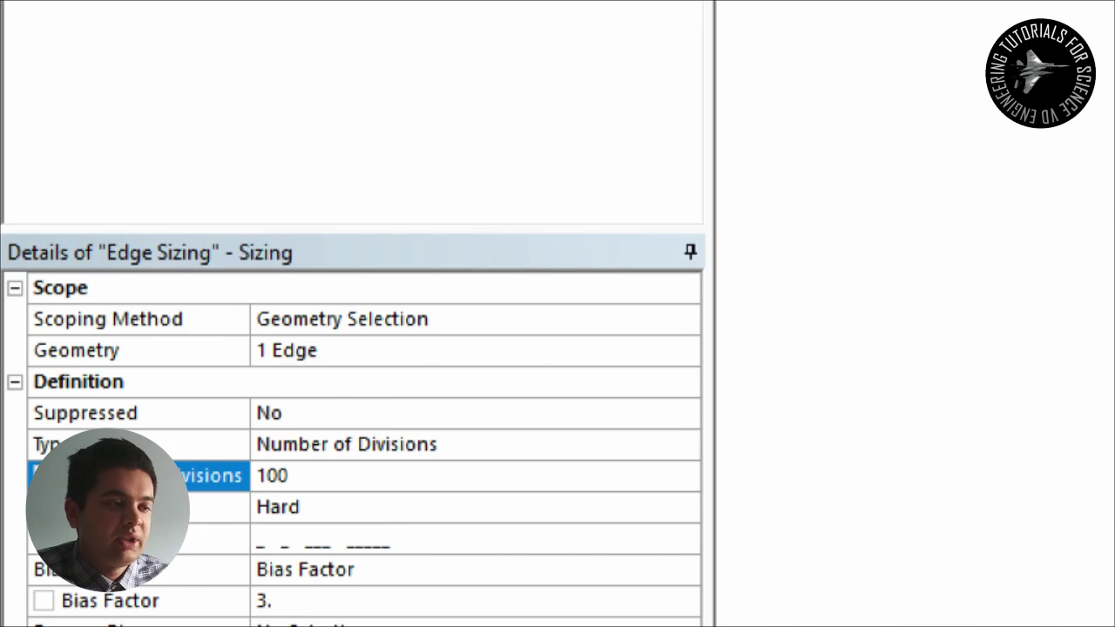
{"action": "left_click", "coordinate": [235, 510]}
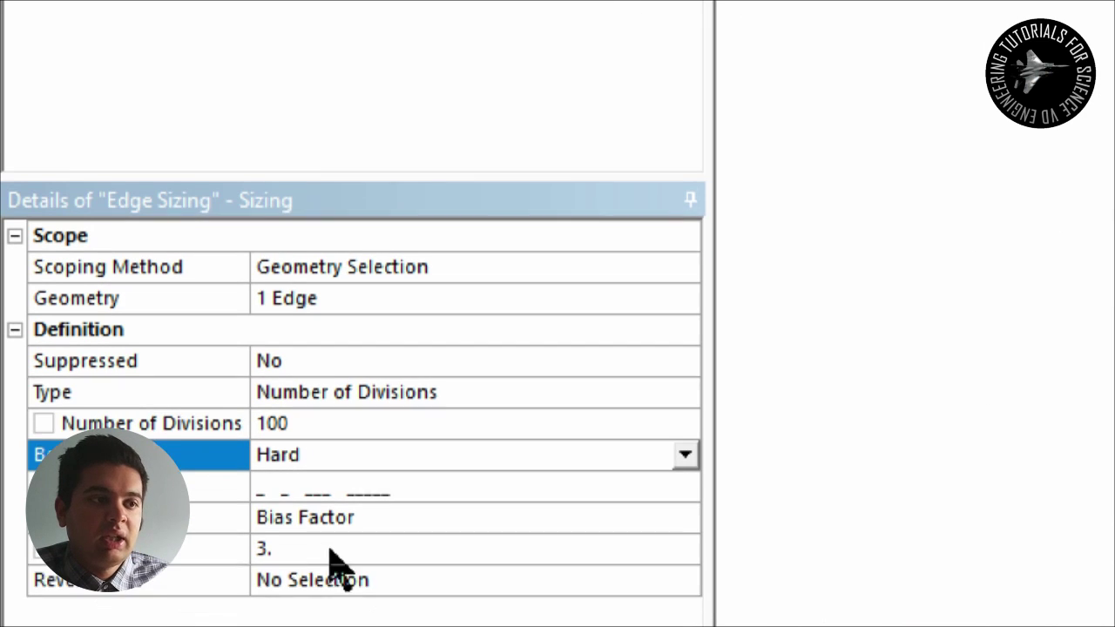
Keep its bias factor at 3, unreversed, then review Edge Sizing 3's edge
{"action": "left_click", "coordinate": [353, 452]}
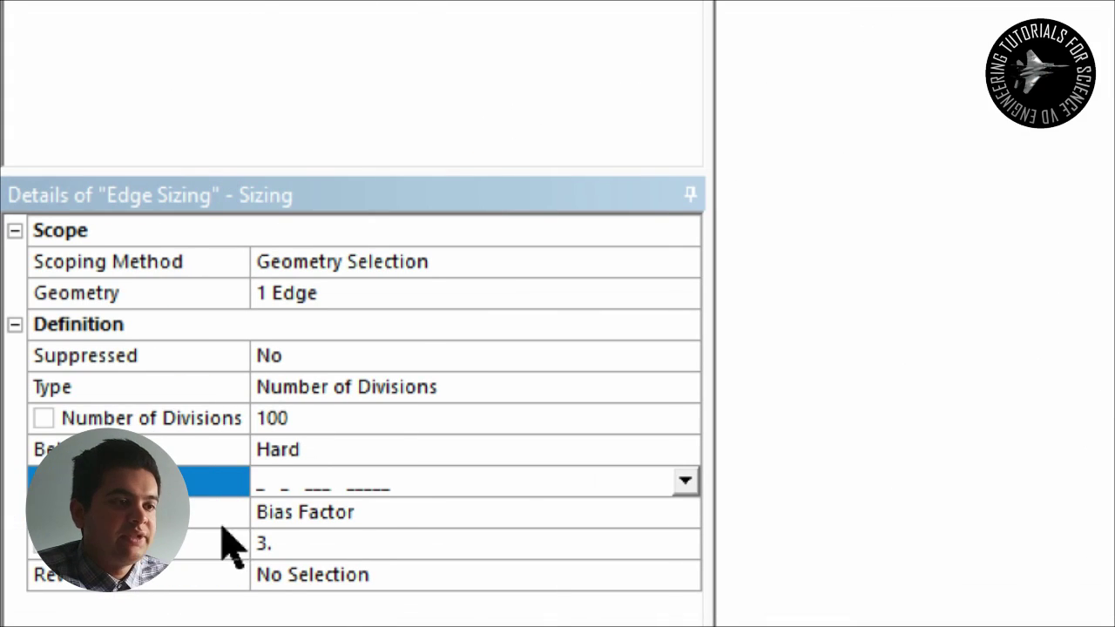
{"action": "left_click", "coordinate": [314, 549]}
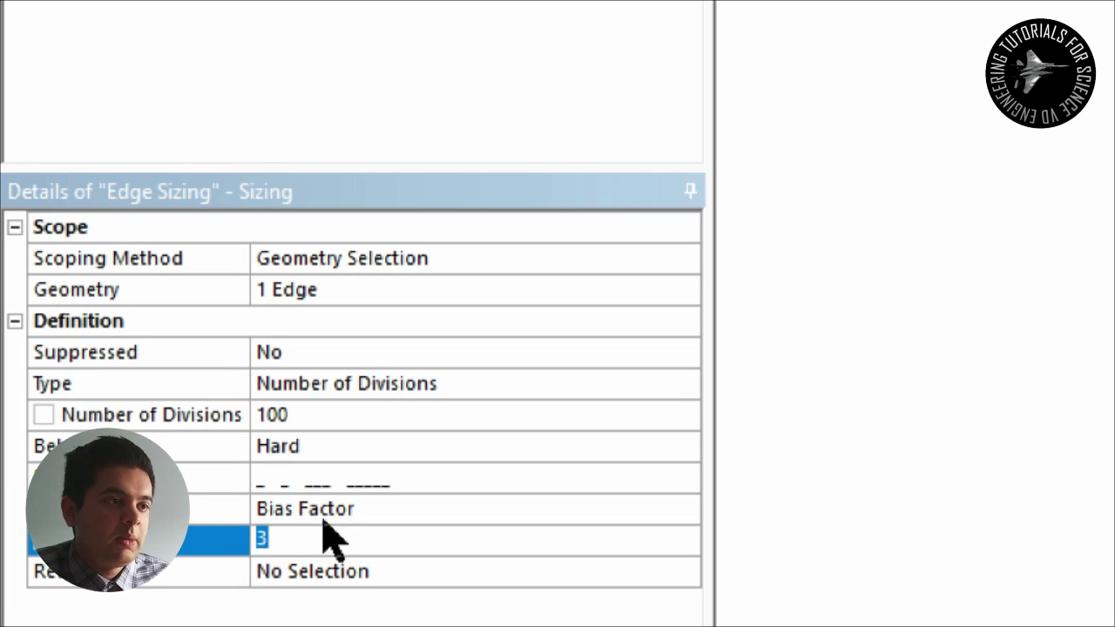
{"action": "left_click", "coordinate": [377, 572]}
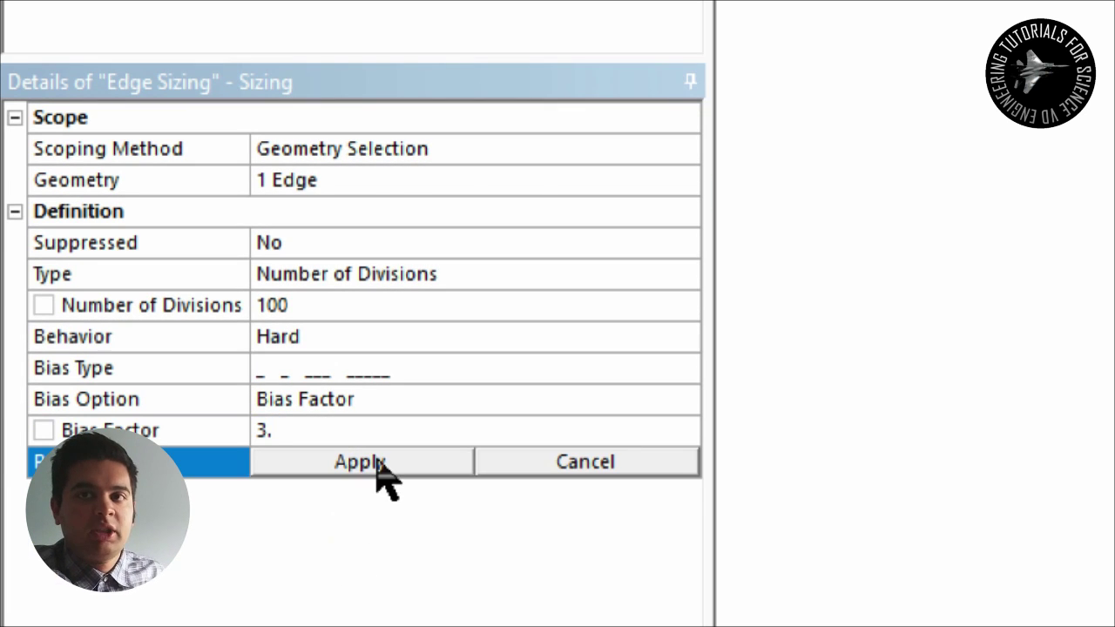
{"action": "left_click", "coordinate": [514, 464]}
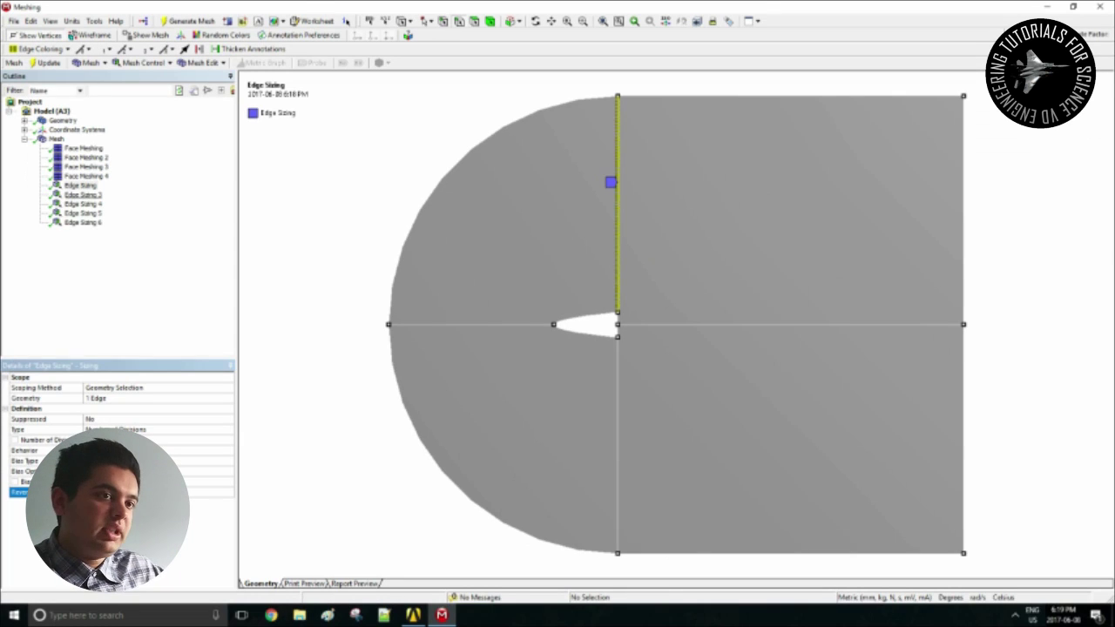
{"action": "left_click", "coordinate": [83, 195]}
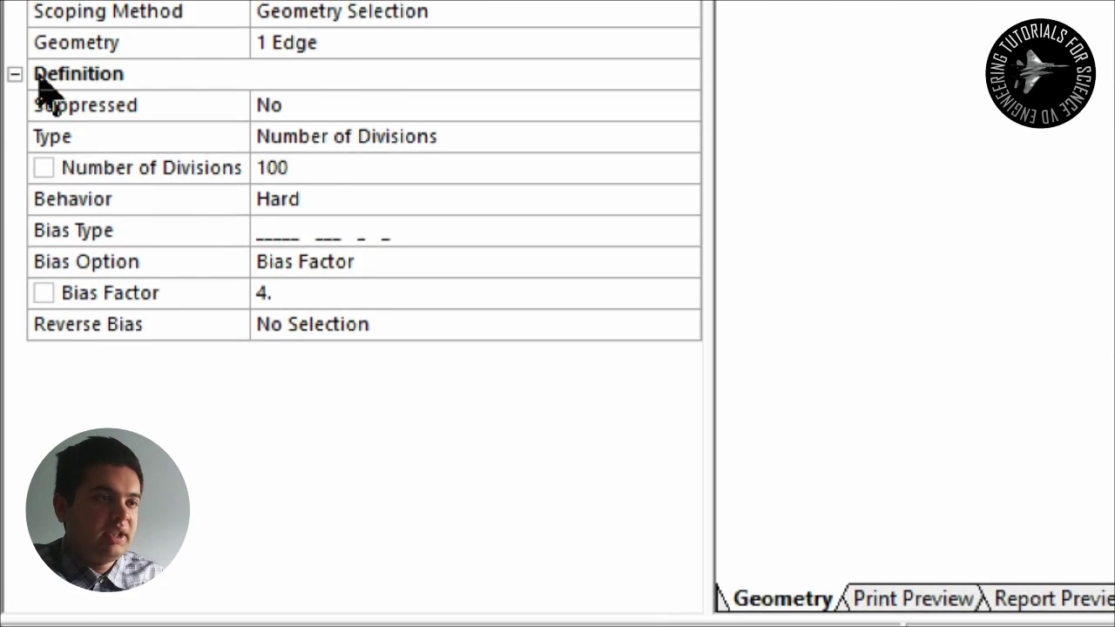
{"action": "left_click", "coordinate": [329, 193]}
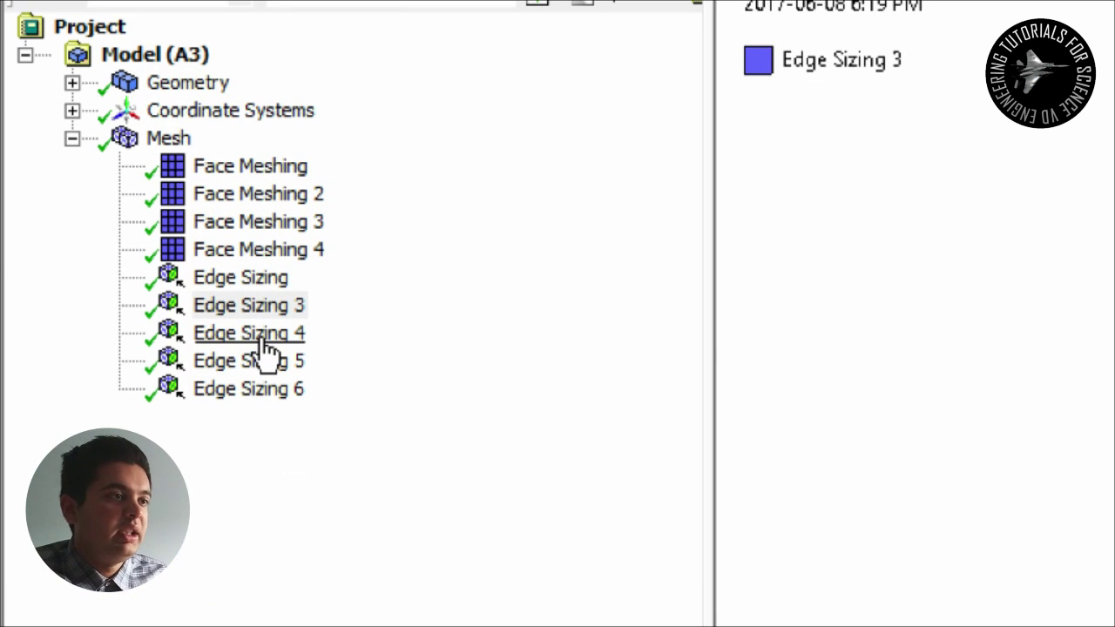
Review the settings of Edge Sizings 4, 5 and 6 and the first sizing
{"action": "left_click", "coordinate": [261, 295]}
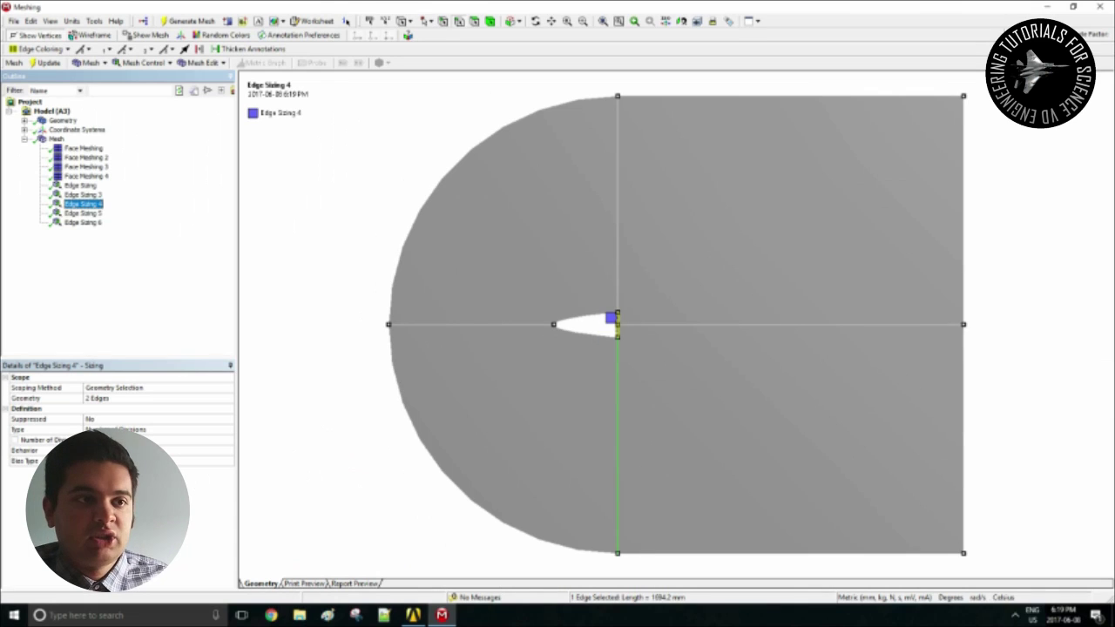
{"action": "left_click", "coordinate": [83, 212]}
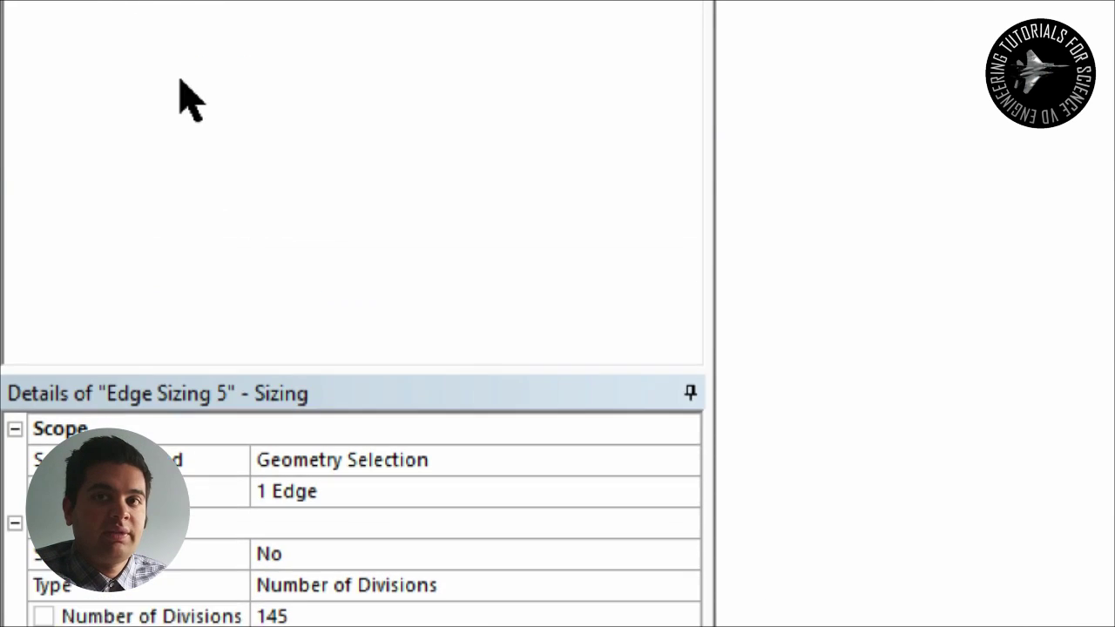
{"action": "left_click", "coordinate": [259, 299]}
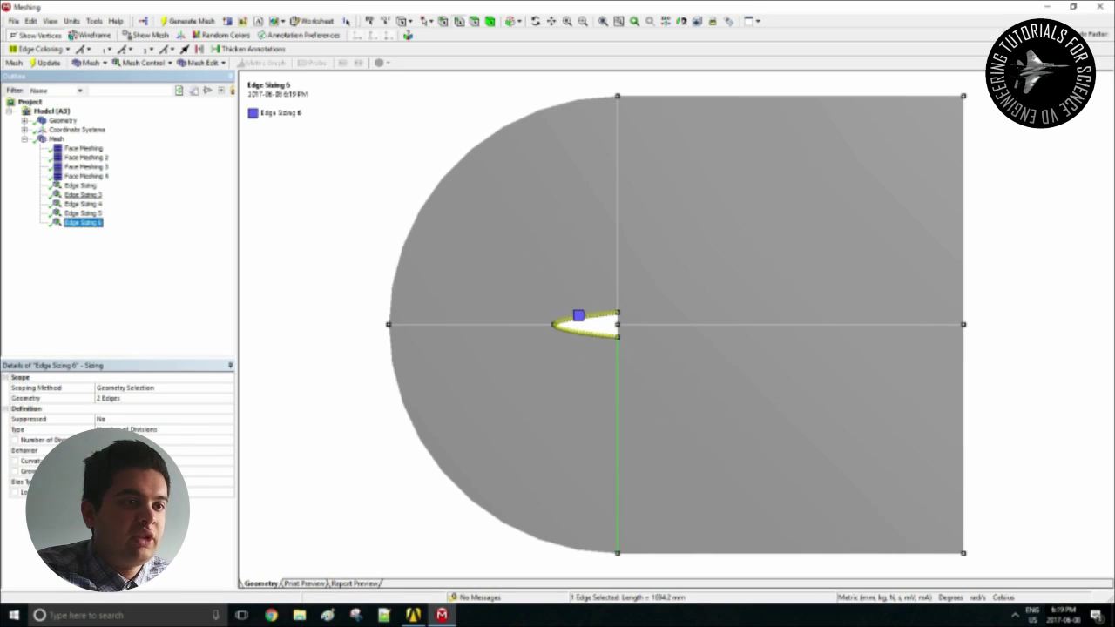
{"action": "left_click", "coordinate": [80, 185]}
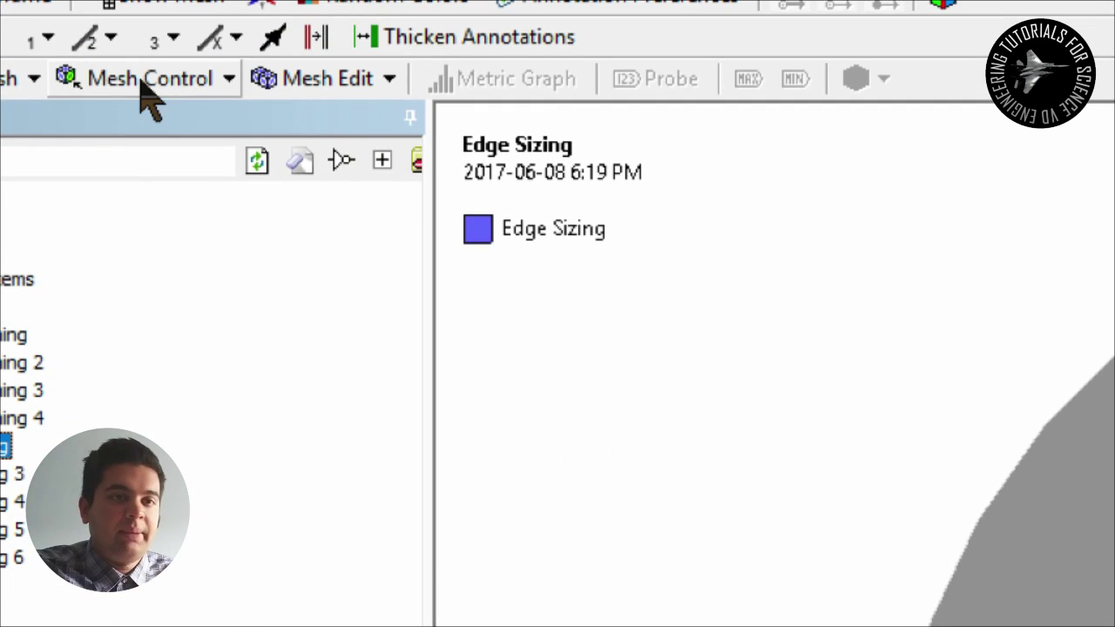
Insert Edge Sizing 7, then delete it and confirm the removal
{"action": "left_click", "coordinate": [138, 63]}
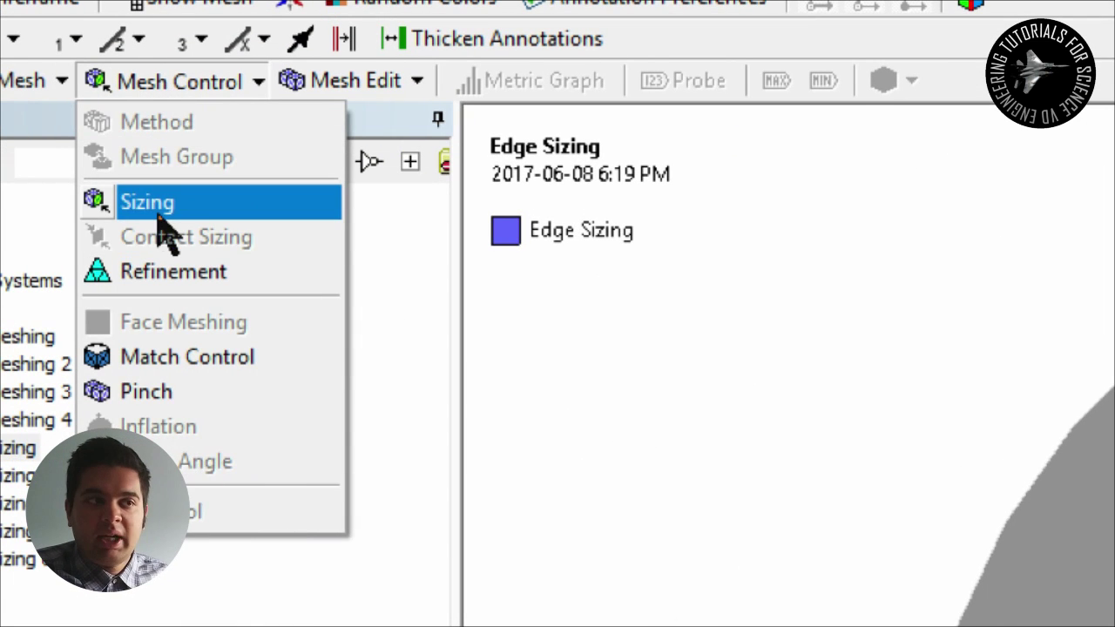
{"action": "left_click", "coordinate": [157, 216]}
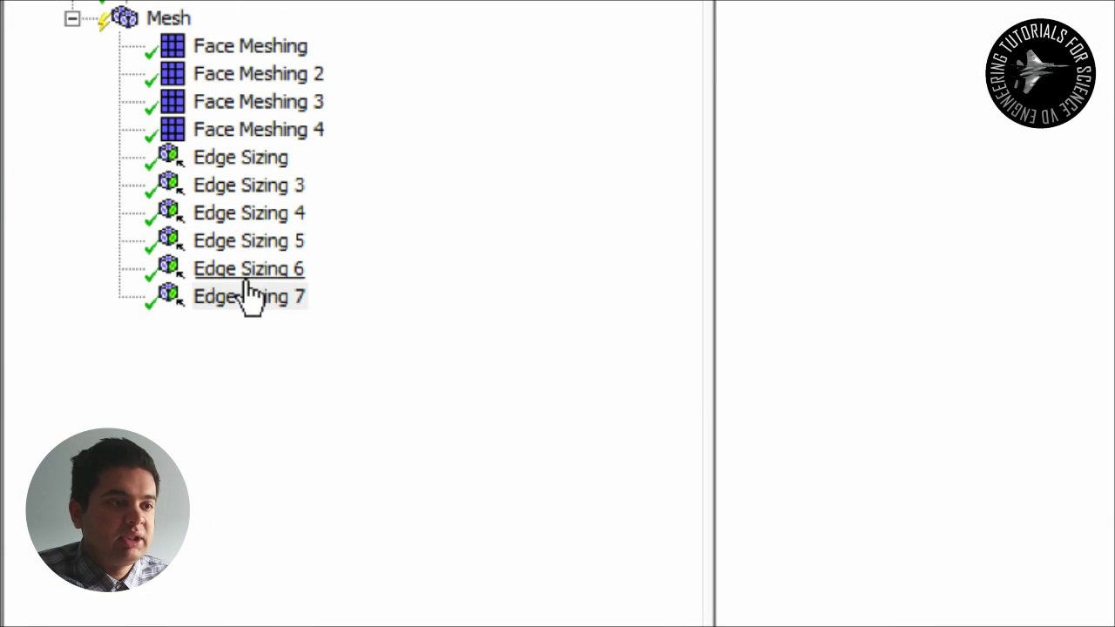
{"action": "left_click", "coordinate": [249, 297]}
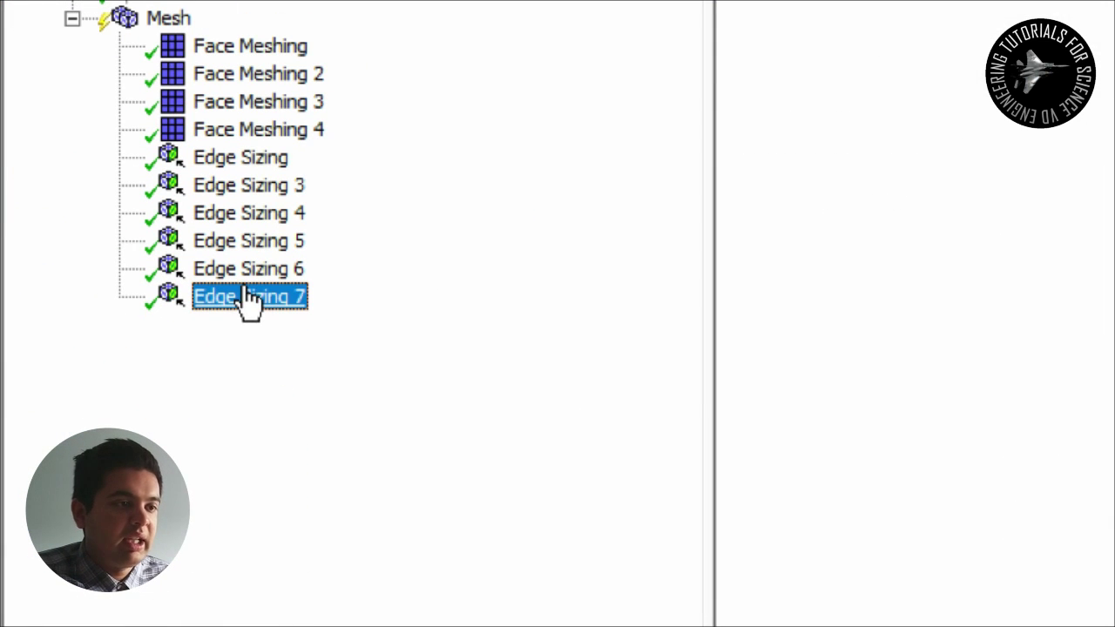
{"action": "right_click", "coordinate": [261, 296]}
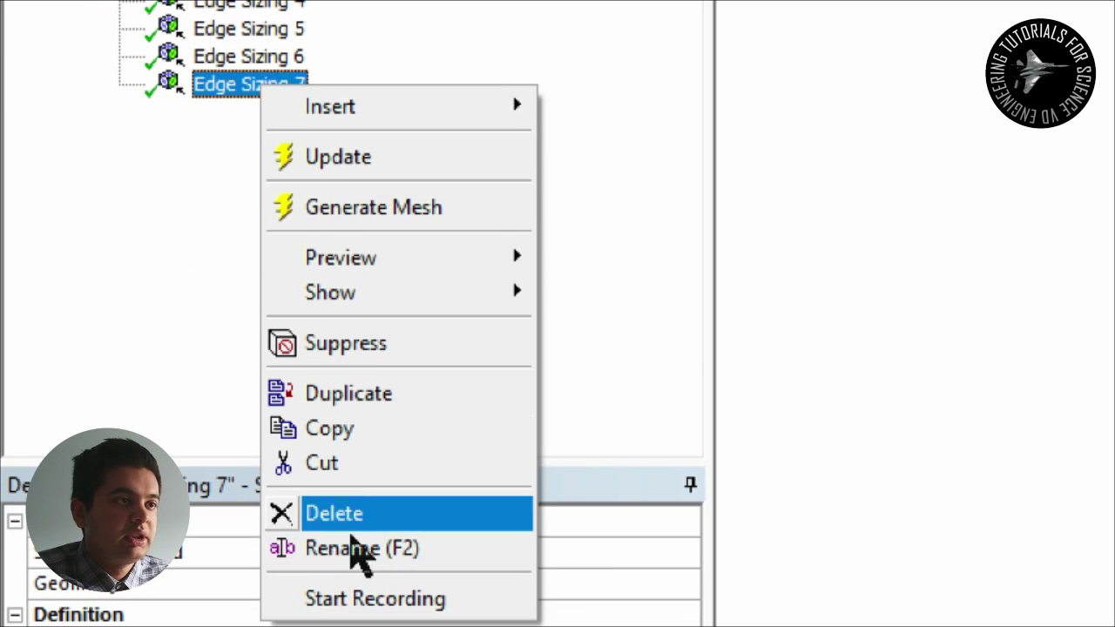
{"action": "left_click", "coordinate": [505, 239]}
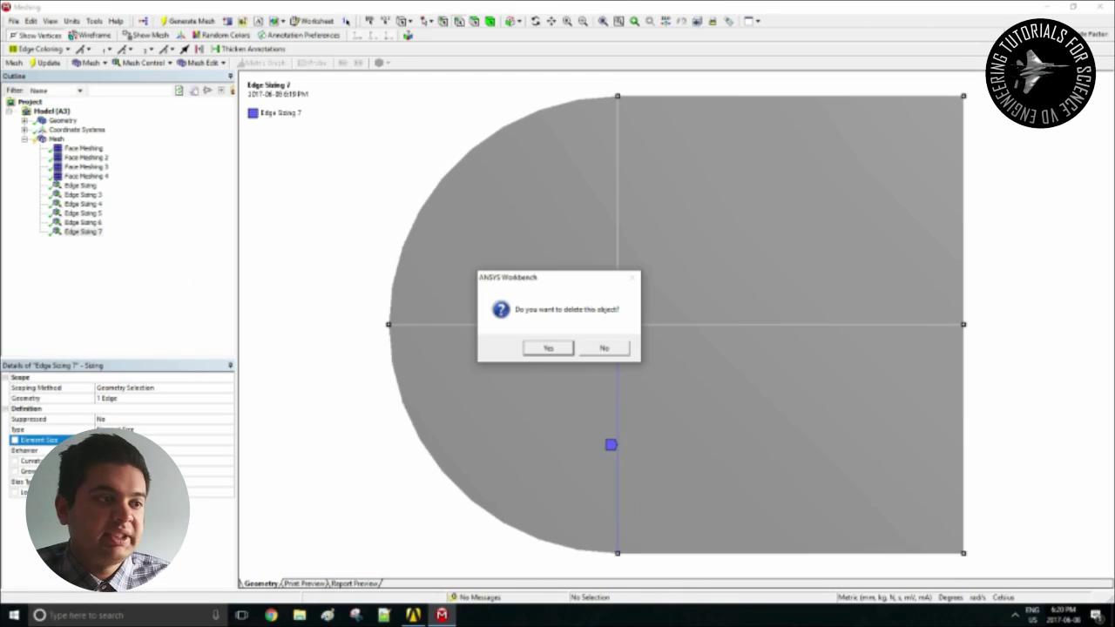
{"action": "key", "text": "Return"}
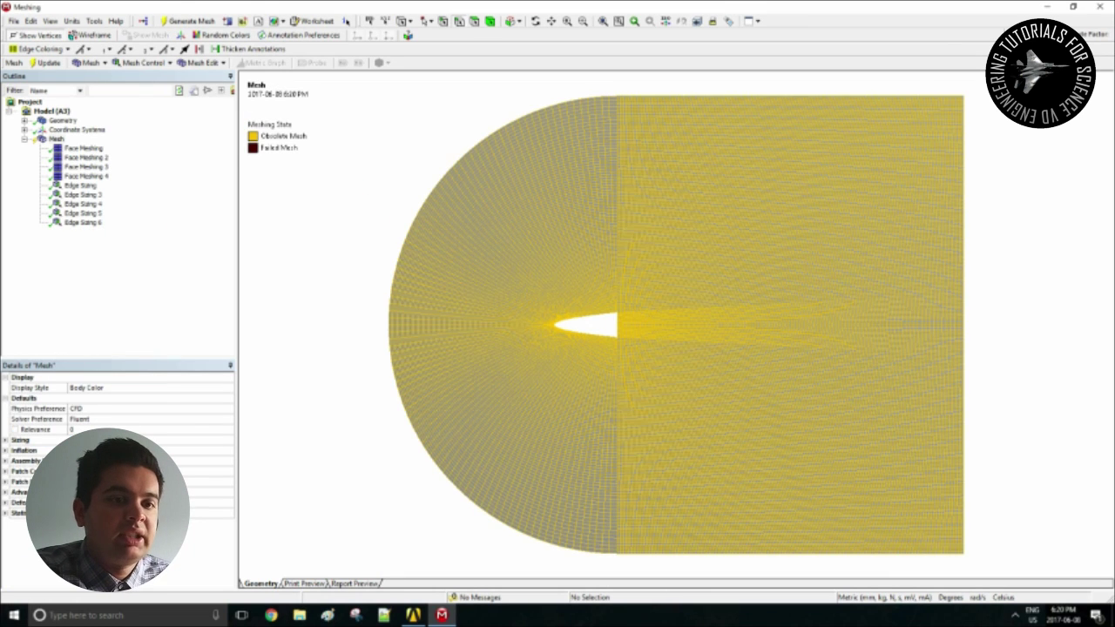
{"action": "left_click", "coordinate": [83, 149]}
{"action": "left_click", "coordinate": [55, 139]}
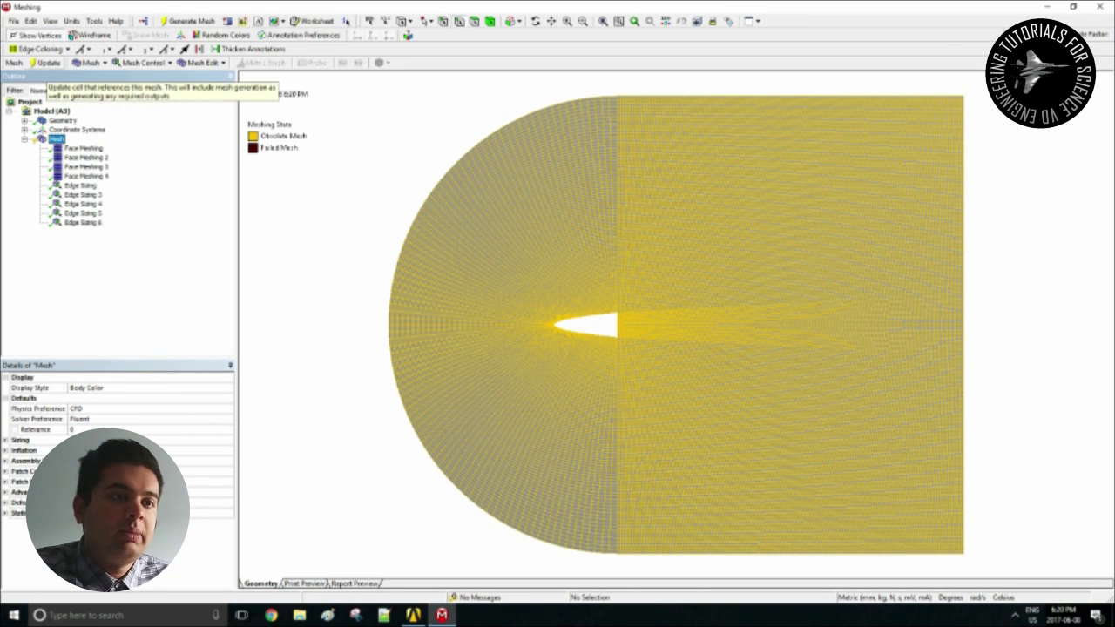